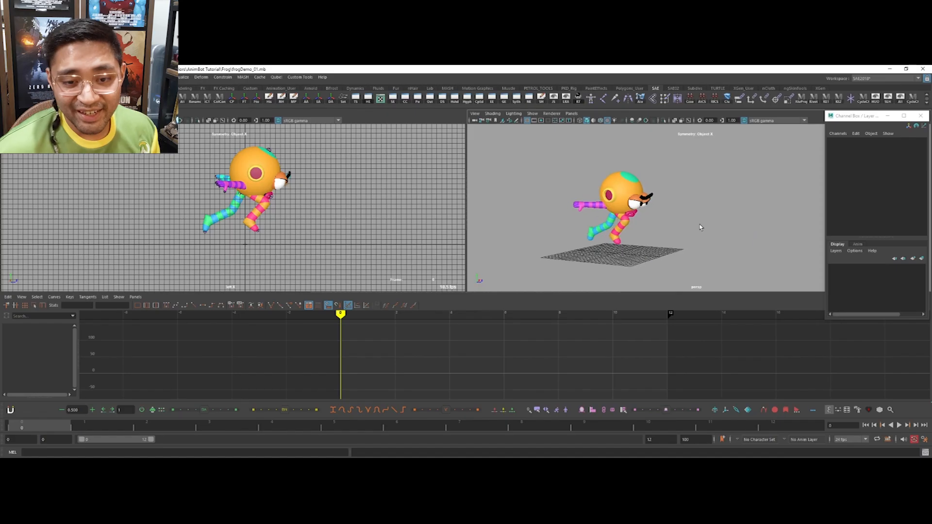
Step: Select the frog's right leg IK control and frame its Translate Z animation curve
{"action": "right_click_drag", "start_coordinate": [681, 224], "coordinate": [637, 237], "text": "alt"}
{"action": "left_click_drag", "start_coordinate": [637, 237], "coordinate": [668, 233], "text": "alt"}
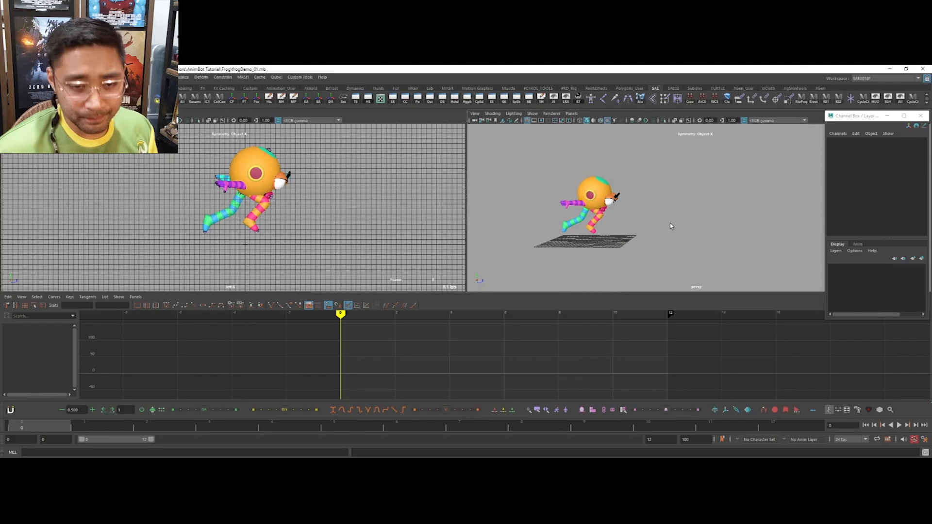
{"action": "left_click", "coordinate": [622, 226]}
{"action": "mouse_move", "coordinate": [606, 263]}
{"action": "left_mouse_down", "text": "alt"}
{"action": "mouse_move", "coordinate": [674, 257]}
{"action": "mouse_move", "coordinate": [613, 265]}
{"action": "left_mouse_up", "text": "alt"}
{"action": "left_click", "coordinate": [41, 347]}
{"action": "key", "text": "f"}
Step: Step through frames 1 to 5 to examine the right foot's ground contact against its Translate Z curve
{"action": "key", "text": "period"}
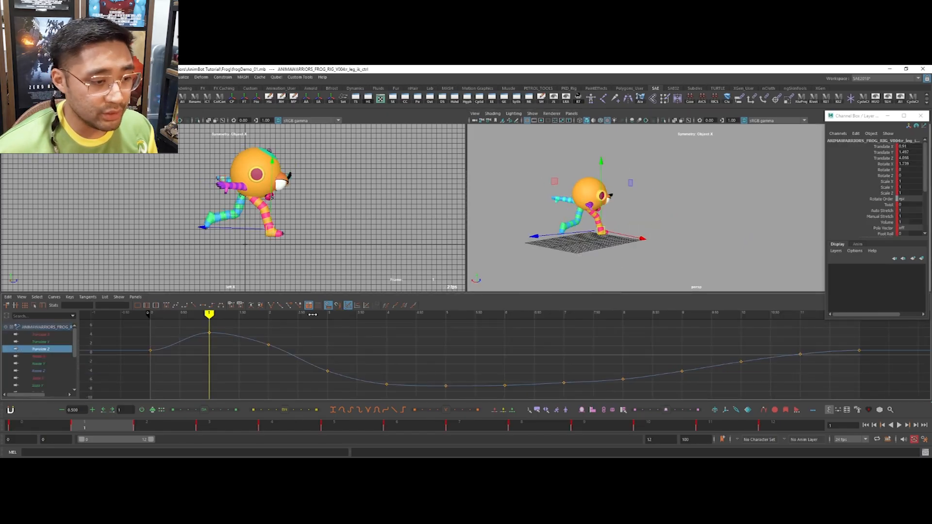
{"action": "key", "text": "period"}
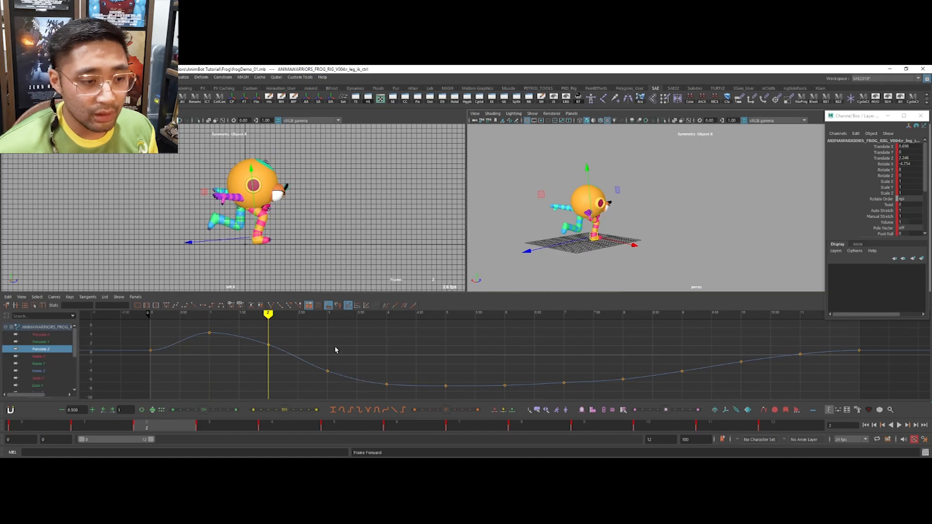
{"action": "key", "text": "comma"}
{"action": "key", "text": "period"}
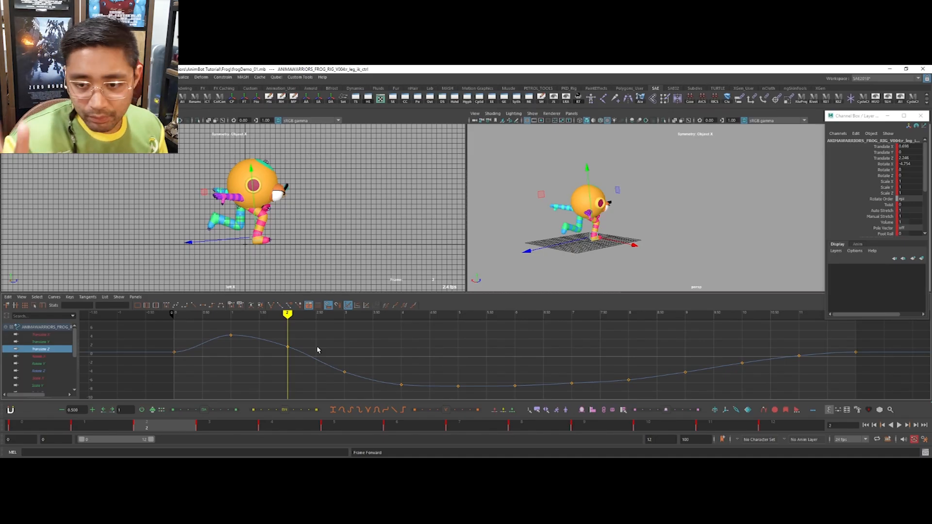
{"action": "key", "text": "comma"}
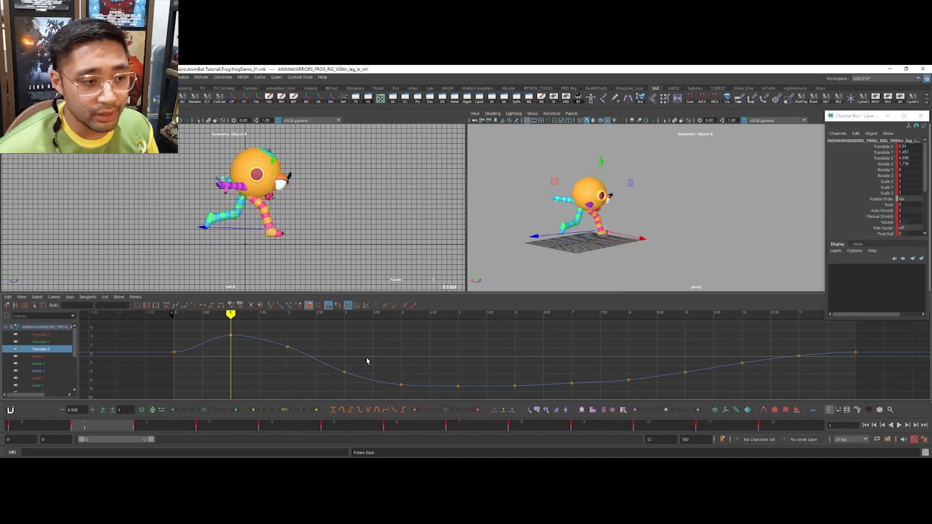
{"action": "key", "text": "period"}
{"action": "key", "text": "period"}
{"action": "key", "text": "period"}
{"action": "key", "text": "period"}
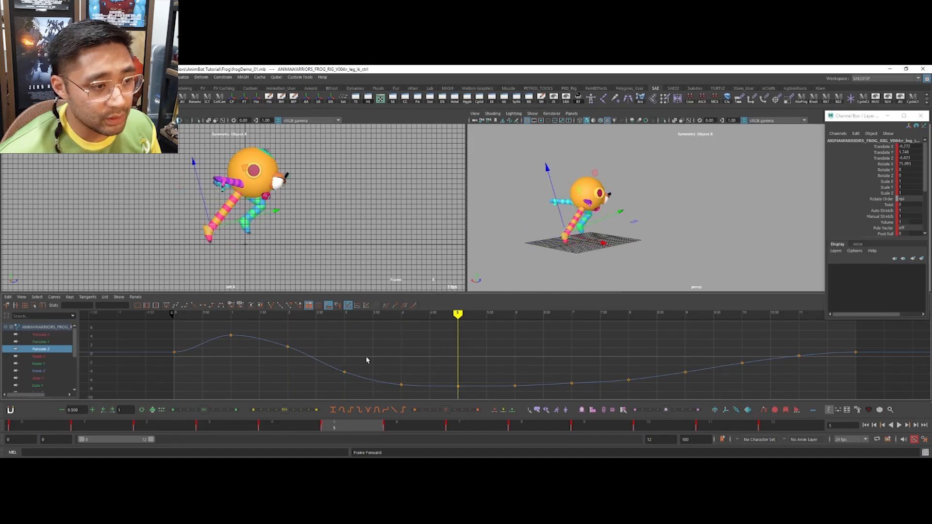
{"action": "key", "text": "f"}
{"action": "left_click_drag", "start_coordinate": [357, 358], "coordinate": [411, 393]}
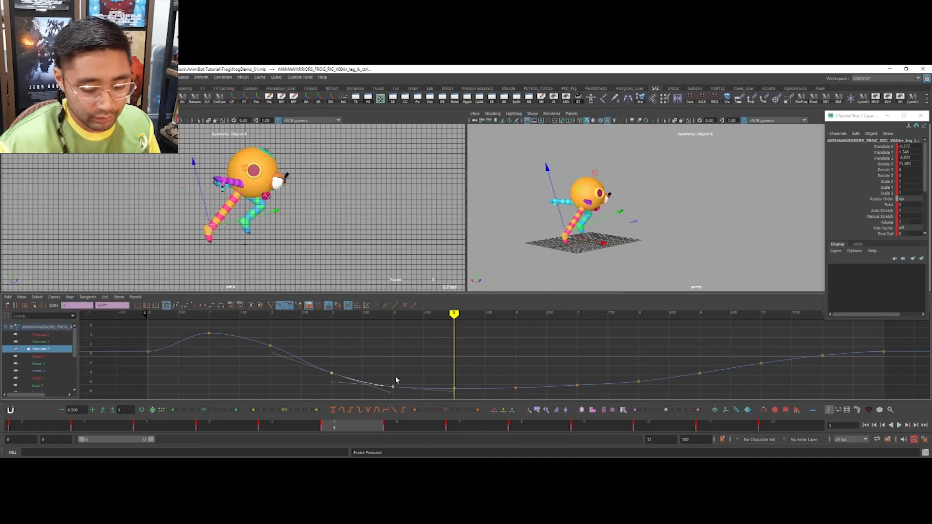
{"action": "left_click", "coordinate": [272, 345]}
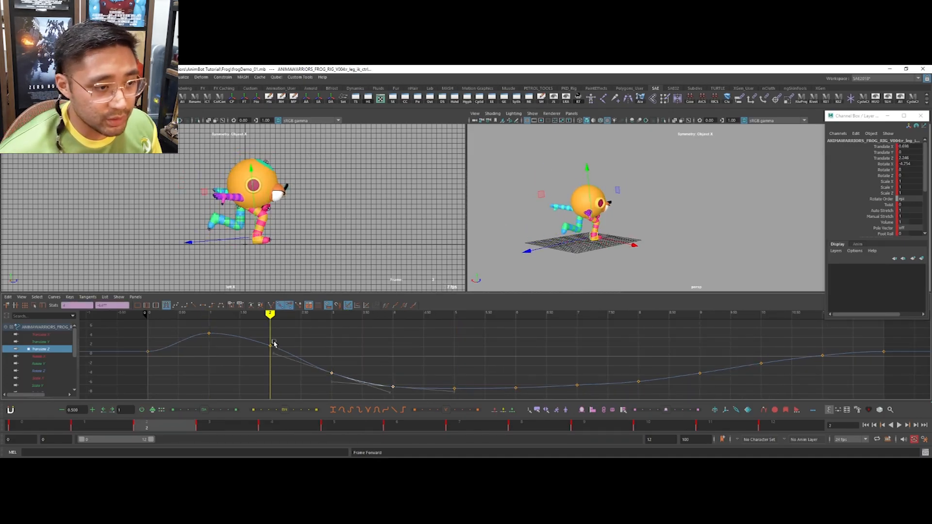
{"action": "key", "text": "period"}
{"action": "key", "text": "period"}
{"action": "key", "text": "period"}
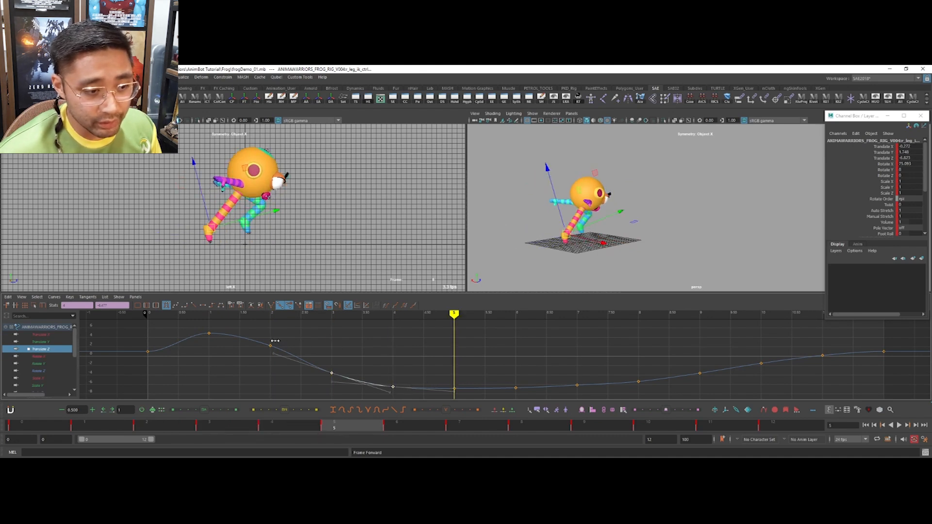
Step: Delete the right leg's Translate Z keys at frames 3 and 4 and make the segment between frames 2 and 5 linear
{"action": "left_click", "coordinate": [386, 369]}
{"action": "key", "text": "f"}
{"action": "left_click_drag", "start_coordinate": [330, 348], "coordinate": [421, 400]}
{"action": "key", "text": "Delete"}
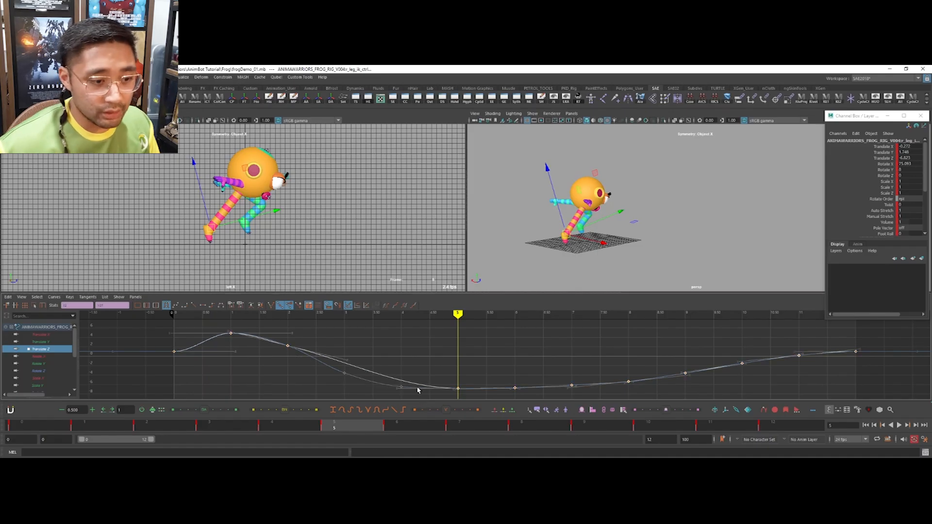
{"action": "left_click", "coordinate": [329, 354]}
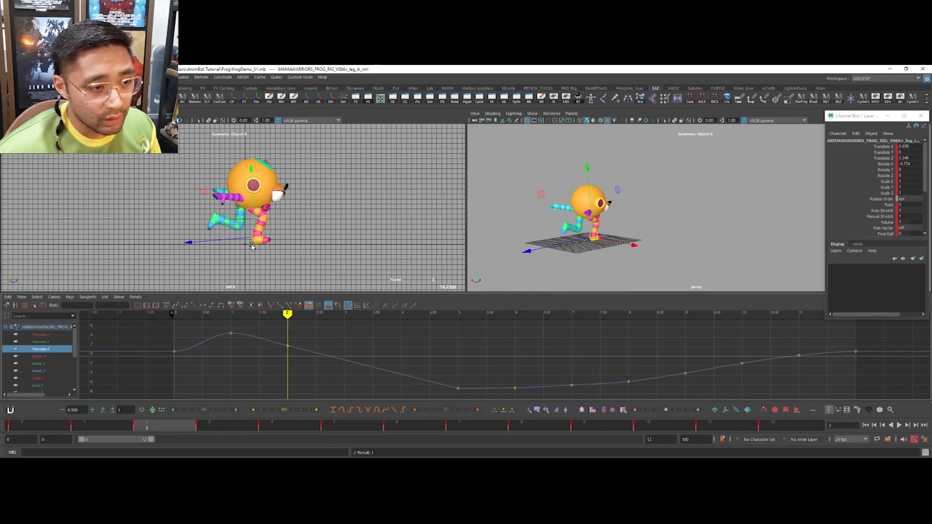
Step: Step back and forth through the ground contact frames and play the run cycle to check the right foot's backward travel
{"action": "key", "text": "alt+period"}
{"action": "key", "text": "alt+period"}
{"action": "key", "text": "alt+period"}
{"action": "key", "text": "alt+comma"}
{"action": "key", "text": "alt+comma"}
{"action": "key", "text": "alt+comma"}
{"action": "key", "text": "alt+period"}
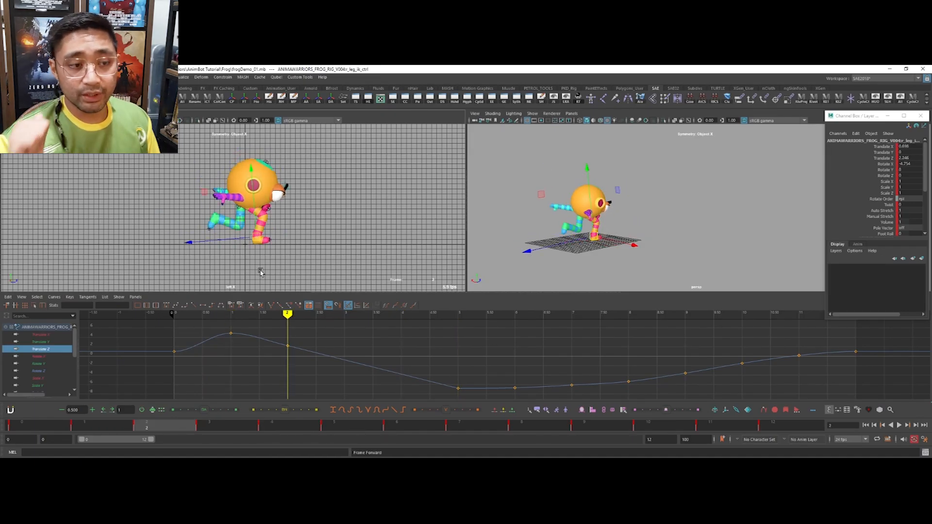
{"action": "key", "text": "alt+period"}
{"action": "key", "text": "alt+period"}
{"action": "key", "text": "alt+period"}
{"action": "key", "text": "alt+comma"}
{"action": "key", "text": "alt+comma"}
{"action": "key", "text": "alt+period"}
{"action": "key", "text": "alt+period"}
{"action": "key", "text": "alt+comma"}
{"action": "key", "text": "alt+v"}
{"action": "key", "text": "alt+v"}
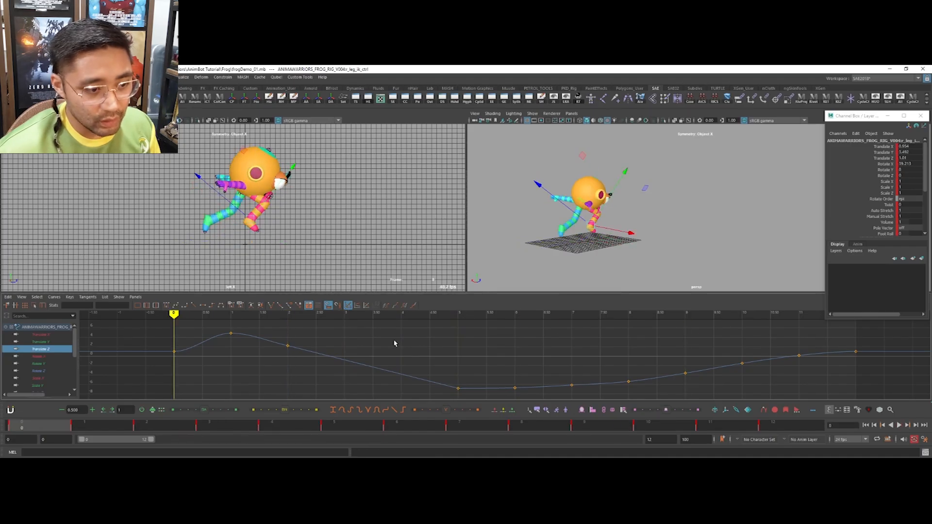
Step: Select the left leg IK control and frame its Translate Z curve around the ground contact
{"action": "key", "text": "ctrl+z"}
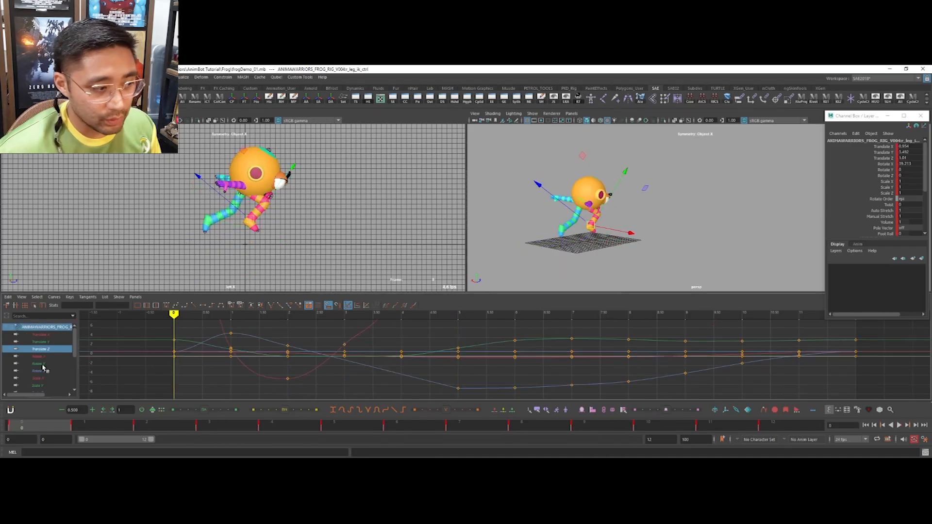
{"action": "key", "text": "ctrl+z"}
{"action": "left_click", "coordinate": [54, 353]}
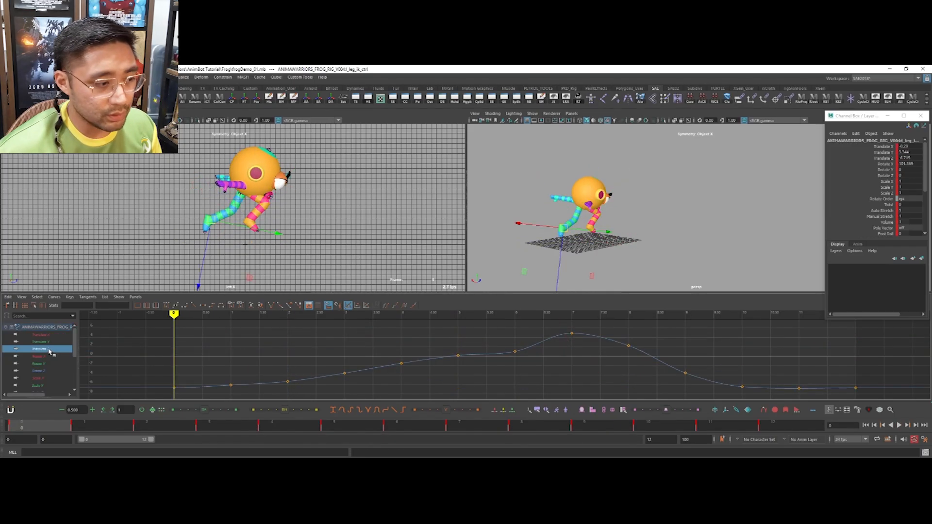
{"action": "key", "text": "f"}
{"action": "key", "text": "alt+v"}
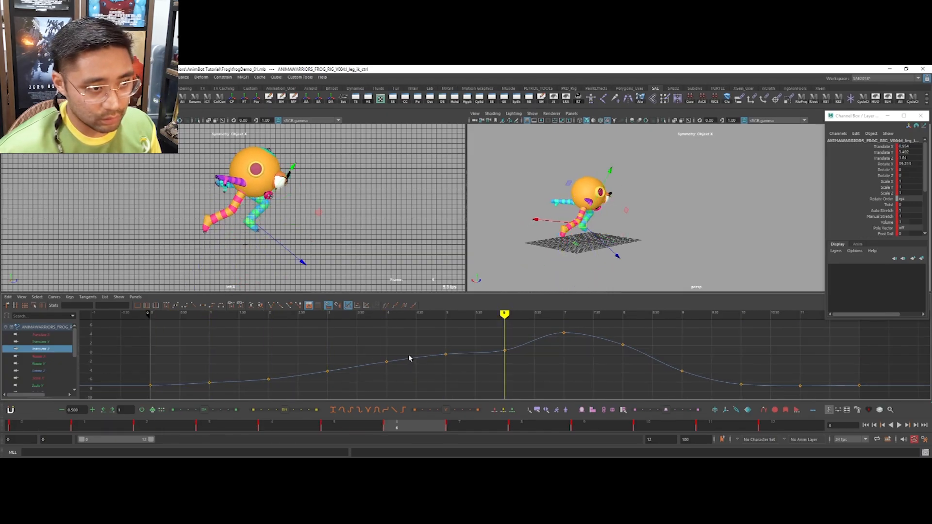
{"action": "middle_click_drag", "start_coordinate": [600, 364], "coordinate": [466, 356], "text": "alt"}
Step: Delete the left leg's Translate Z keys at frames 9 and 10
{"action": "left_click_drag", "start_coordinate": [483, 350], "coordinate": [510, 333]}
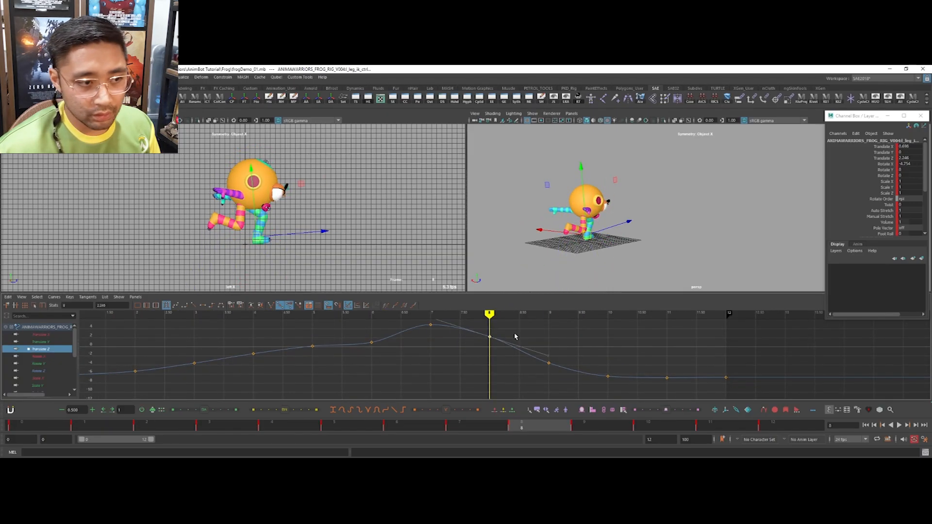
{"action": "key", "text": "alt+period"}
{"action": "key", "text": "alt+period"}
{"action": "key", "text": "alt+period"}
{"action": "middle_click_drag", "start_coordinate": [612, 368], "coordinate": [602, 368], "text": "alt"}
{"action": "left_click_drag", "start_coordinate": [499, 333], "coordinate": [612, 400]}
{"action": "key", "text": "Delete"}
Step: Apply linear tangents to the left leg's Translate Z keys at frames 8 and 11, and play back the cycle
{"action": "left_click_drag", "start_coordinate": [465, 330], "coordinate": [662, 401]}
{"action": "left_click", "coordinate": [194, 306]}
{"action": "left_click", "coordinate": [415, 362]}
{"action": "key", "text": "a"}
{"action": "key", "text": "alt+v"}
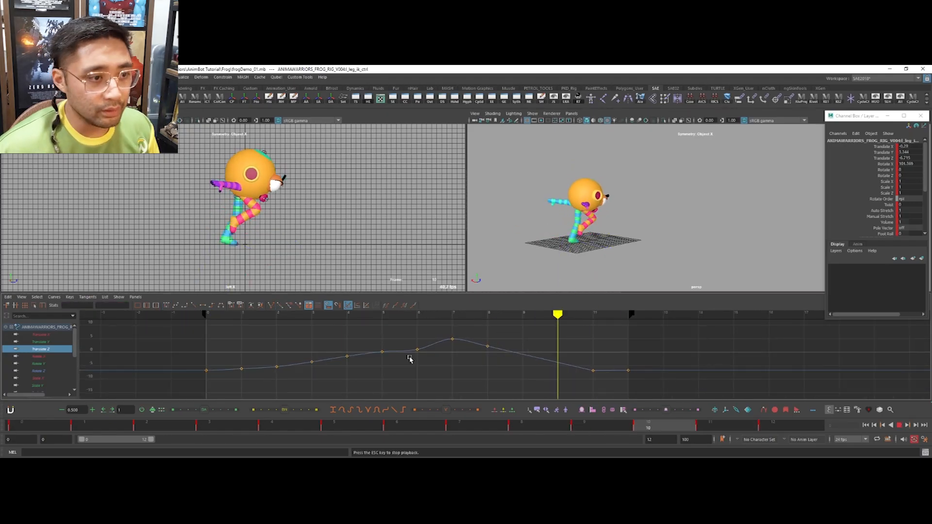
{"action": "key", "text": "alt+shift+v"}
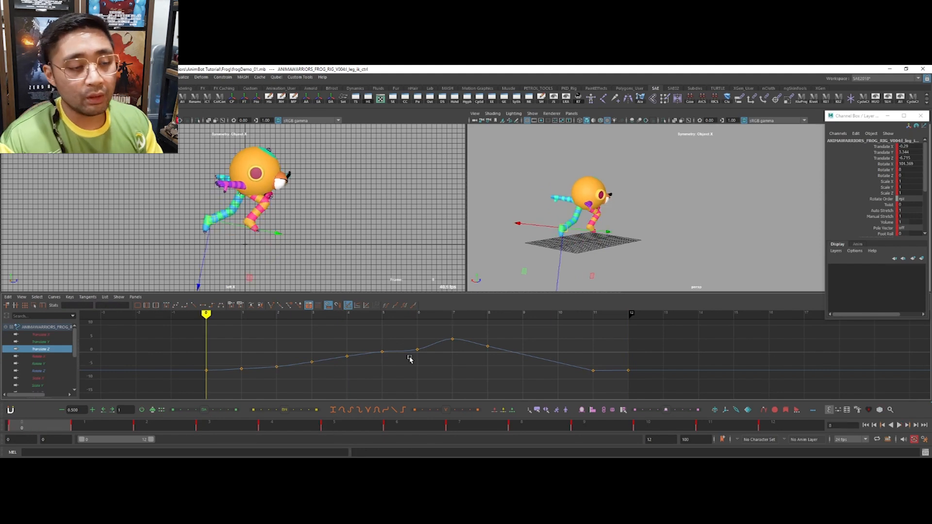
Step: Copy the left leg's Translate Z keys at frames 8 and 11, with the current time at frame 8
{"action": "mouse_move", "coordinate": [487, 344]}
{"action": "left_mouse_down"}
{"action": "mouse_move", "coordinate": [558, 346]}
{"action": "mouse_move", "coordinate": [487, 346]}
{"action": "left_mouse_up"}
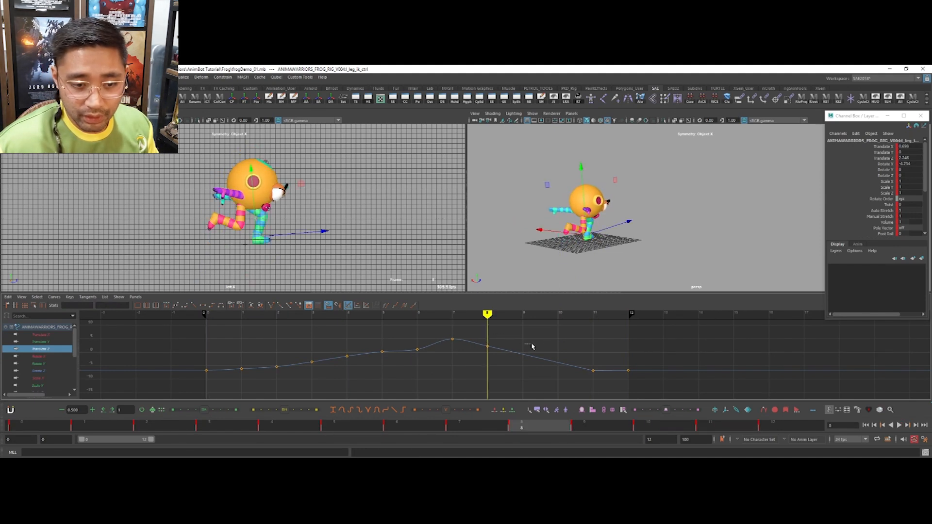
{"action": "middle_click_drag", "start_coordinate": [556, 349], "coordinate": [532, 351], "text": "alt"}
{"action": "left_click_drag", "start_coordinate": [450, 331], "coordinate": [584, 381]}
{"action": "scroll", "coordinate": [575, 368], "scroll_direction": "down", "scroll_amount": 1}
{"action": "key", "text": "alt+1"}
Step: Select the frog's moveall control and key only its Translate Z at frame 8
{"action": "left_click_drag", "start_coordinate": [582, 268], "coordinate": [653, 266], "text": "alt"}
{"action": "left_click", "coordinate": [653, 265]}
{"action": "left_click", "coordinate": [600, 250]}
{"action": "left_click_drag", "start_coordinate": [600, 251], "coordinate": [626, 246], "text": "alt"}
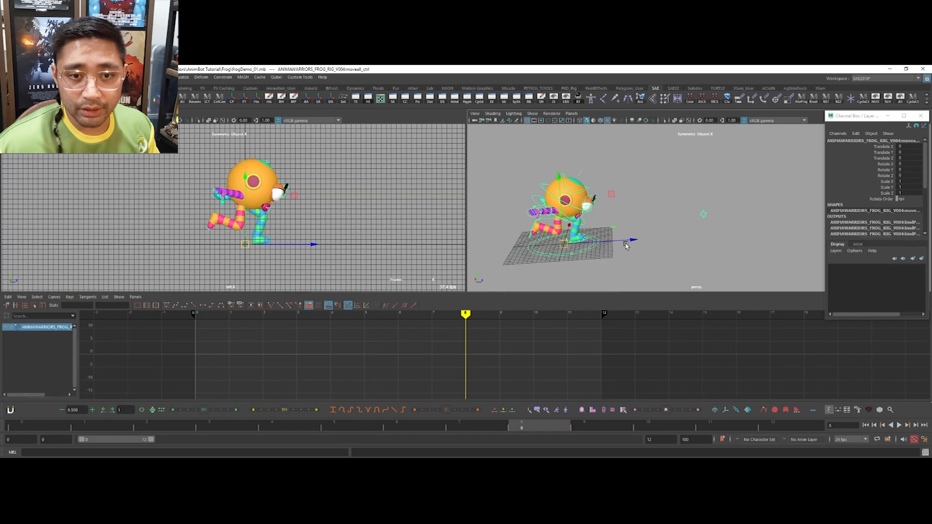
{"action": "left_click", "coordinate": [882, 158]}
{"action": "right_click", "coordinate": [883, 158]}
{"action": "left_click", "coordinate": [882, 174]}
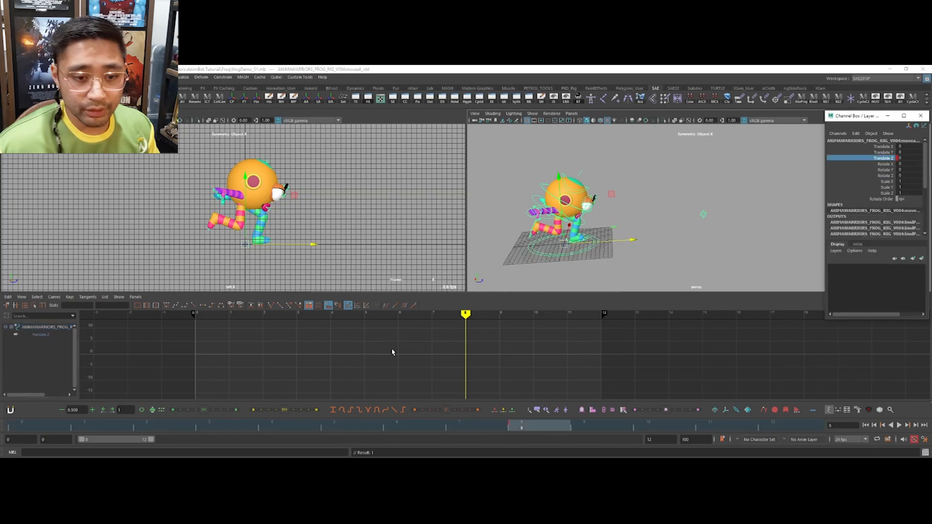
Step: Paste the copied foot keys onto the moveall control's Translate Z curve at frame 8
{"action": "left_click", "coordinate": [41, 334]}
{"action": "key", "text": "f"}
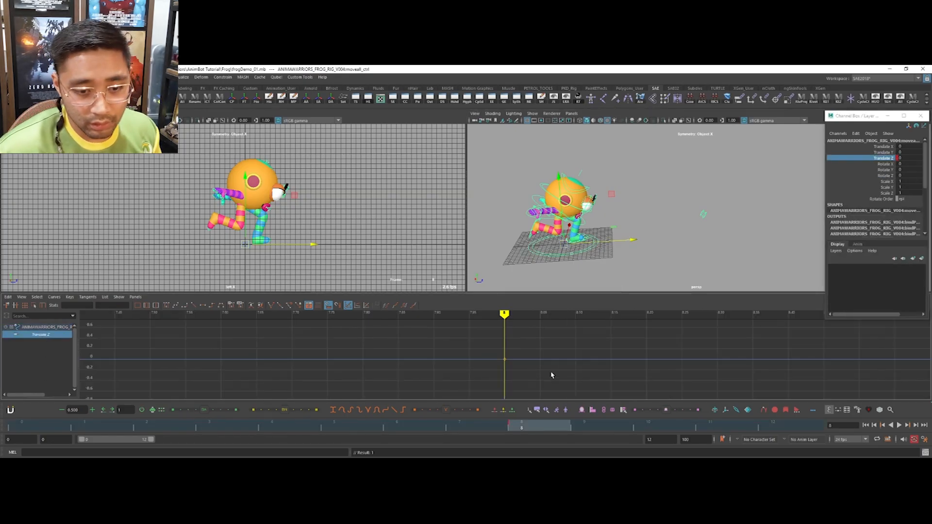
{"action": "key", "text": "ctrl+z"}
{"action": "key", "text": "f"}
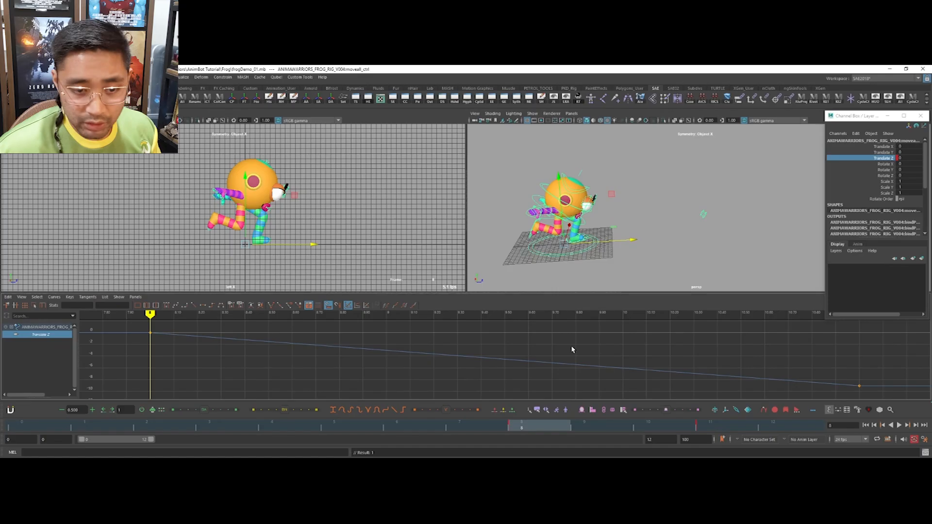
Step: Try to lower the moveall control's Translate Z key at frame 8
{"action": "right_click_drag", "start_coordinate": [572, 350], "coordinate": [539, 343], "text": "alt"}
{"action": "middle_click_drag", "start_coordinate": [539, 343], "coordinate": [526, 340], "text": "alt"}
{"action": "left_click_drag", "start_coordinate": [433, 335], "coordinate": [477, 349]}
{"action": "middle_click_drag", "start_coordinate": [478, 349], "coordinate": [472, 353], "text": "alt"}
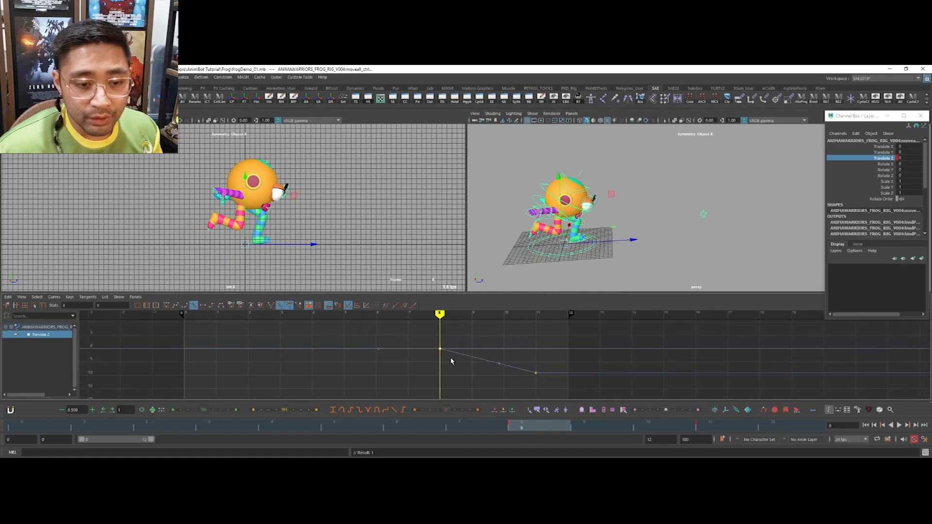
{"action": "left_click_drag", "start_coordinate": [461, 338], "coordinate": [431, 365]}
{"action": "scroll", "coordinate": [505, 360], "scroll_direction": "up", "scroll_amount": 3}
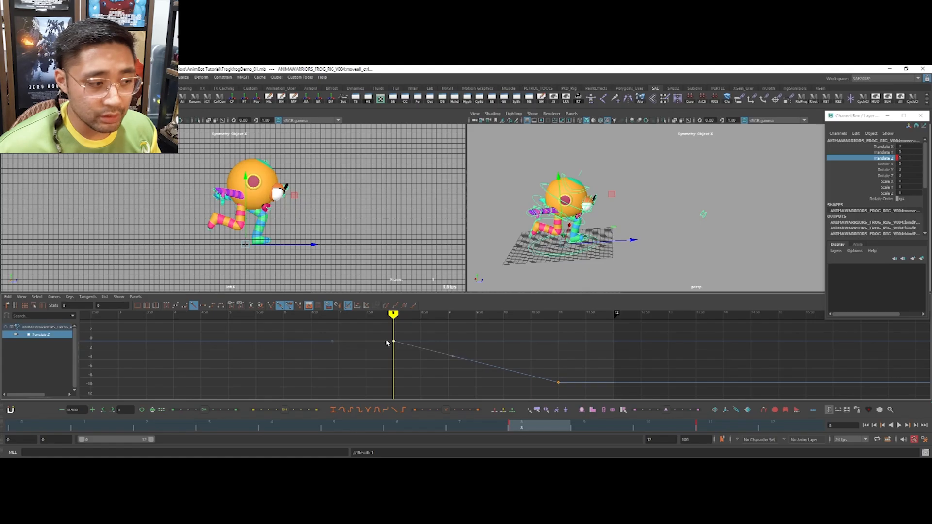
{"action": "middle_click_drag", "start_coordinate": [404, 349], "coordinate": [399, 371]}
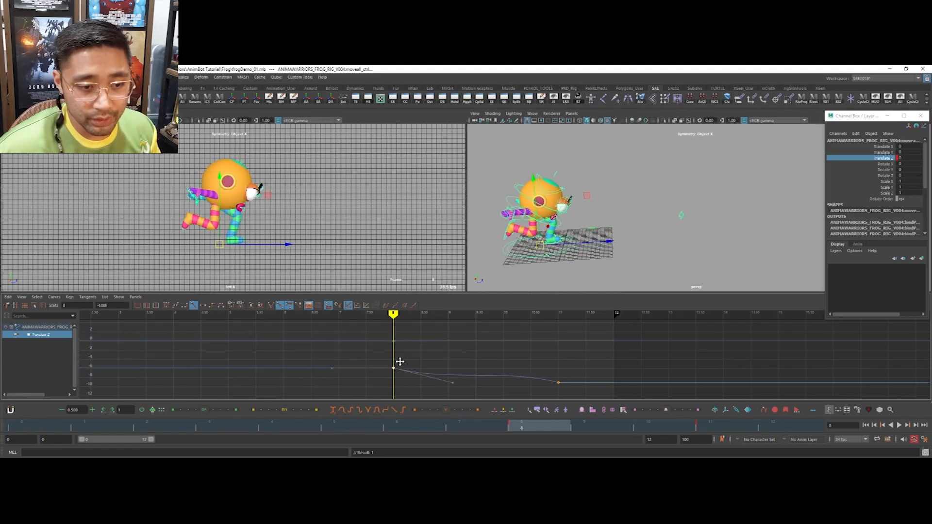
{"action": "key", "text": "ctrl+z"}
Step: Flip the moveall control's Translate Z key at frame 11 to the equivalent positive value
{"action": "left_click_drag", "start_coordinate": [506, 340], "coordinate": [606, 402]}
{"action": "middle_click_drag", "start_coordinate": [539, 367], "coordinate": [533, 368], "text": "alt"}
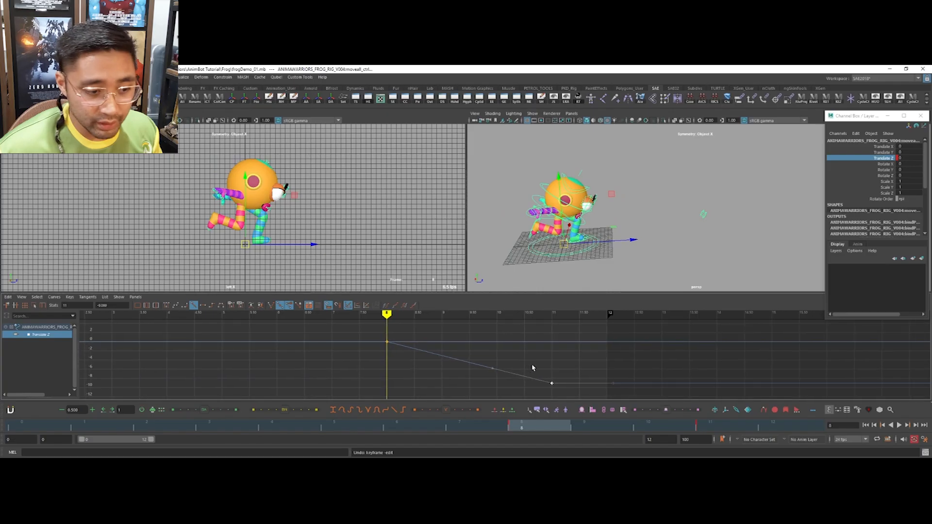
{"action": "left_click", "coordinate": [204, 411]}
{"action": "left_click_drag", "start_coordinate": [204, 412], "coordinate": [10, 414]}
{"action": "scroll", "coordinate": [453, 368], "scroll_direction": "down", "scroll_amount": 5}
{"action": "middle_click_drag", "start_coordinate": [496, 362], "coordinate": [481, 372], "text": "alt"}
{"action": "scroll", "coordinate": [487, 371], "scroll_direction": "up", "scroll_amount": 1}
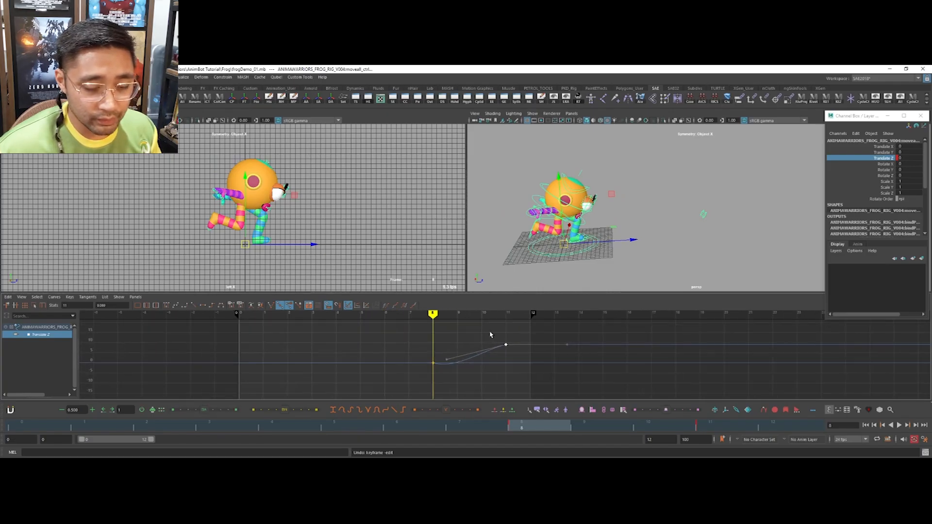
Step: Apply spline tangents to both Translate Z keys of the moveall control, at frames 8 and 11
{"action": "scroll", "coordinate": [486, 378], "scroll_direction": "up", "scroll_amount": 2}
{"action": "left_click", "coordinate": [470, 360]}
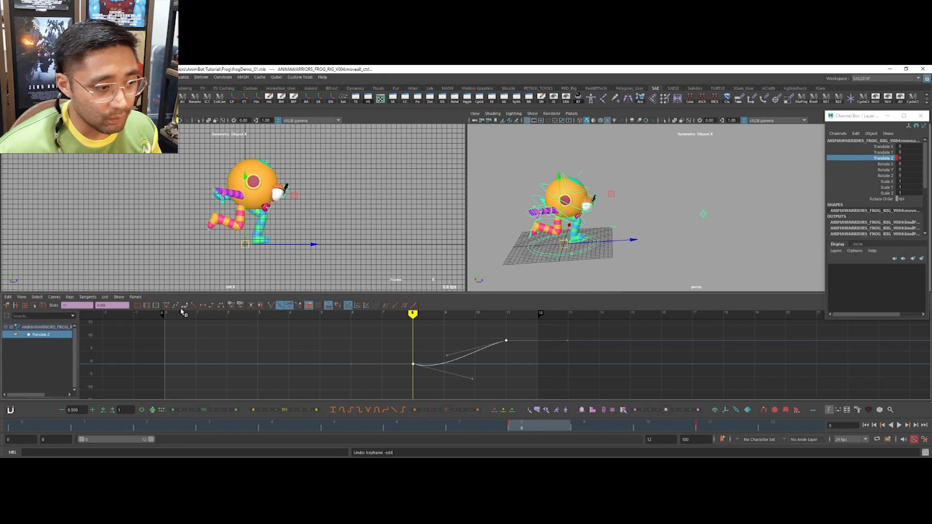
{"action": "left_click", "coordinate": [194, 305]}
{"action": "left_click", "coordinate": [176, 305]}
{"action": "middle_click_drag", "start_coordinate": [479, 346], "coordinate": [433, 357], "text": "alt"}
{"action": "scroll", "coordinate": [446, 354], "scroll_direction": "up", "scroll_amount": 2}
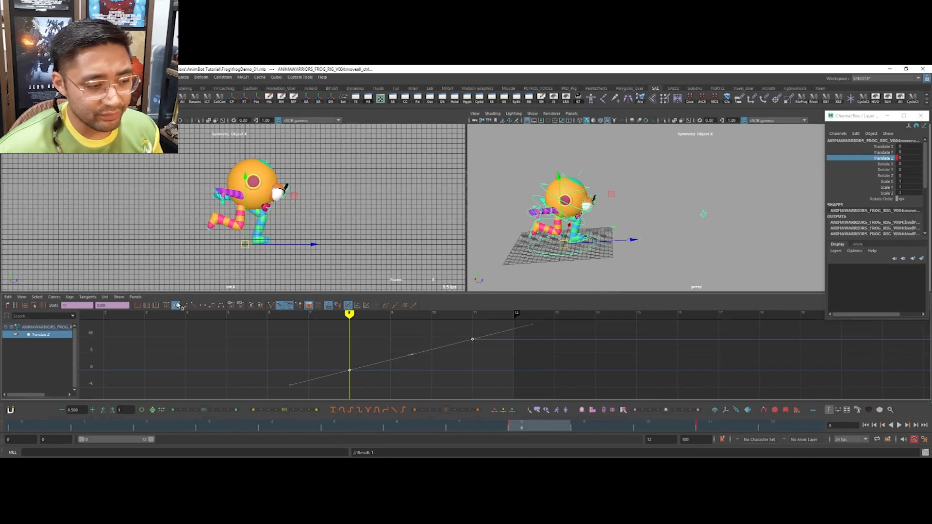
Step: Extend the moveall control's Translate Z curve in both directions with cycle-with-offset infinity
{"action": "middle_click_drag", "start_coordinate": [438, 351], "coordinate": [441, 351], "text": "alt"}
{"action": "scroll", "coordinate": [443, 354], "scroll_direction": "down", "scroll_amount": 2}
{"action": "scroll", "coordinate": [445, 356], "scroll_direction": "up", "scroll_amount": 1}
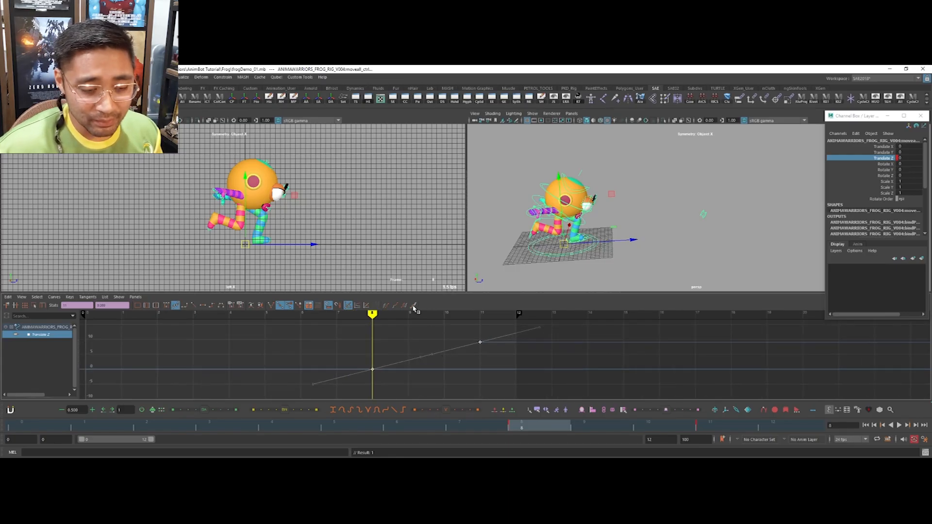
{"action": "left_click", "coordinate": [414, 306]}
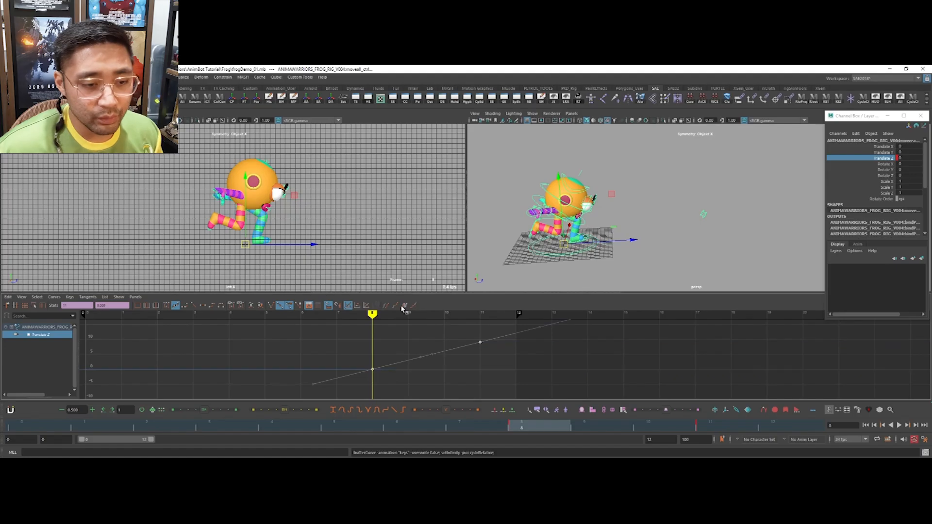
{"action": "scroll", "coordinate": [476, 360], "scroll_direction": "down", "scroll_amount": 6}
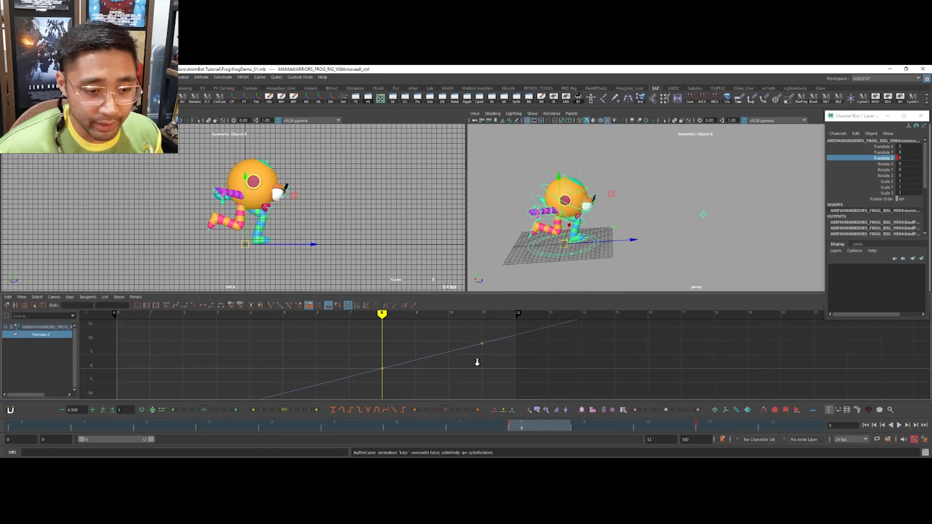
{"action": "scroll", "coordinate": [514, 349], "scroll_direction": "down", "scroll_amount": 1}
{"action": "scroll", "coordinate": [530, 349], "scroll_direction": "up", "scroll_amount": 2}
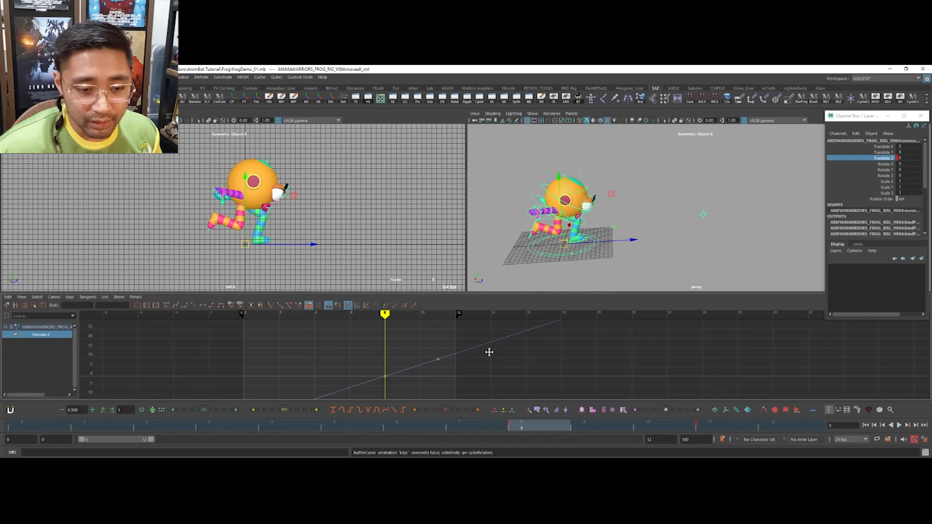
Step: Play the cycle from frame 0 in the perspective view to check the frog's forward travel
{"action": "key", "text": "alt+shift+v"}
{"action": "right_click_drag", "start_coordinate": [636, 244], "coordinate": [580, 242], "text": "alt"}
{"action": "middle_click_drag", "start_coordinate": [579, 243], "coordinate": [624, 237], "text": "alt"}
{"action": "key", "text": "period"}
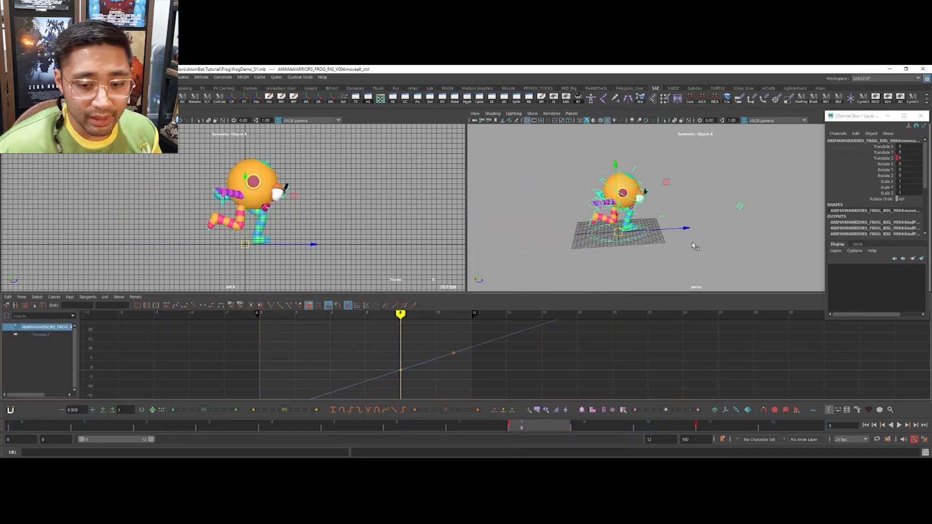
{"action": "middle_click_drag", "start_coordinate": [682, 238], "coordinate": [662, 229], "text": "alt"}
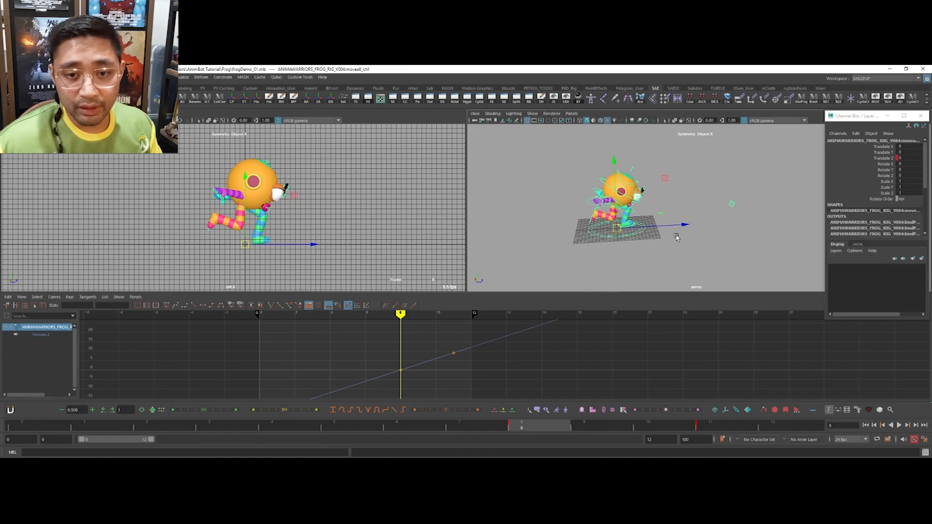
{"action": "right_click_drag", "start_coordinate": [729, 206], "coordinate": [604, 235], "text": "alt"}
{"action": "key", "text": "alt+shift+v"}
{"action": "middle_click_drag", "start_coordinate": [722, 254], "coordinate": [606, 242], "text": "alt"}
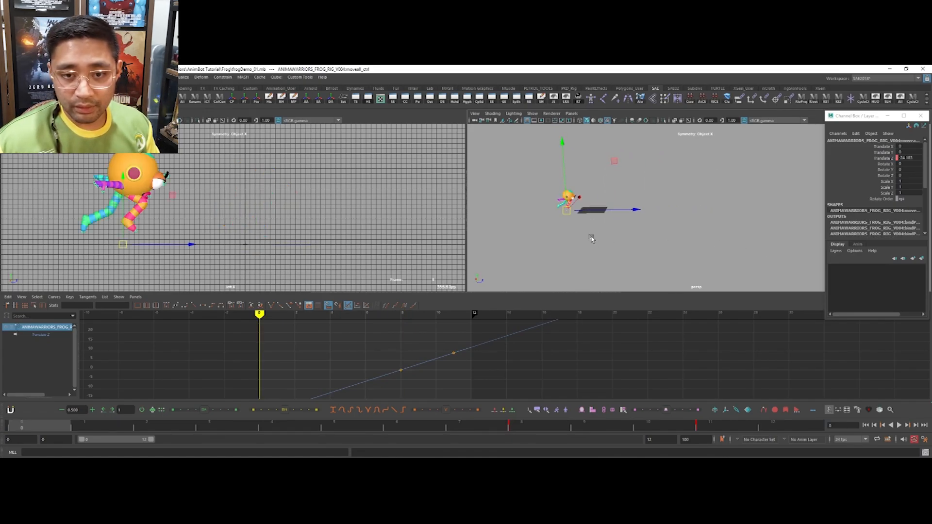
{"action": "key", "text": "alt+v"}
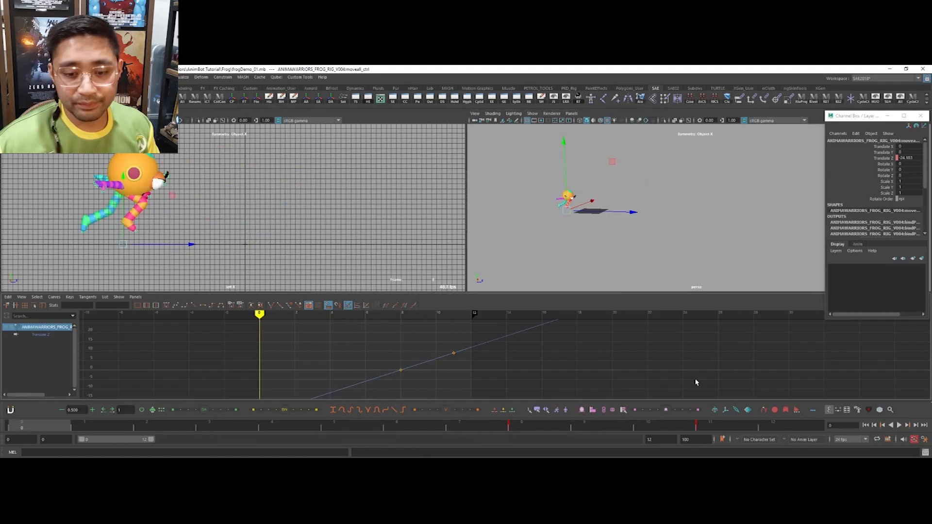
Step: Set the playback range's end to frame 60 and play the extended forward run
{"action": "double_click", "coordinate": [664, 439]}
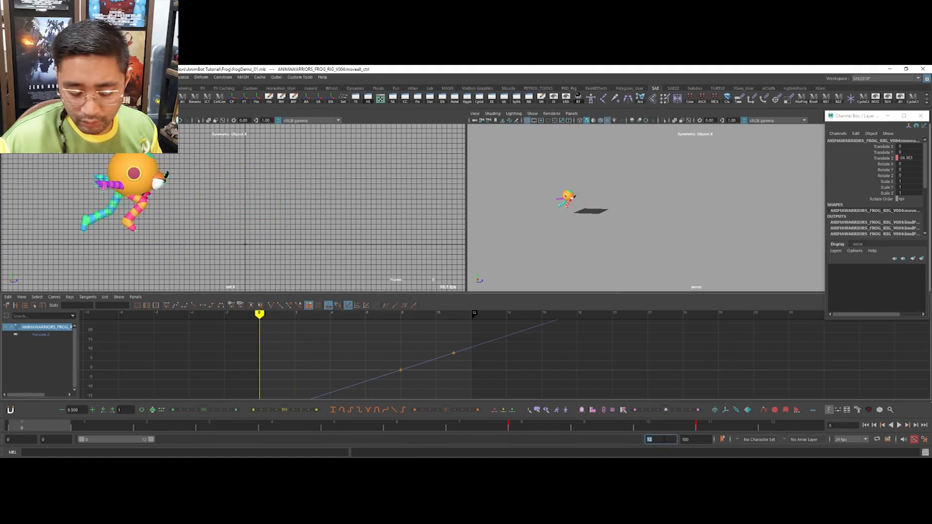
{"action": "type", "text": "60"}
{"action": "key", "text": "Return"}
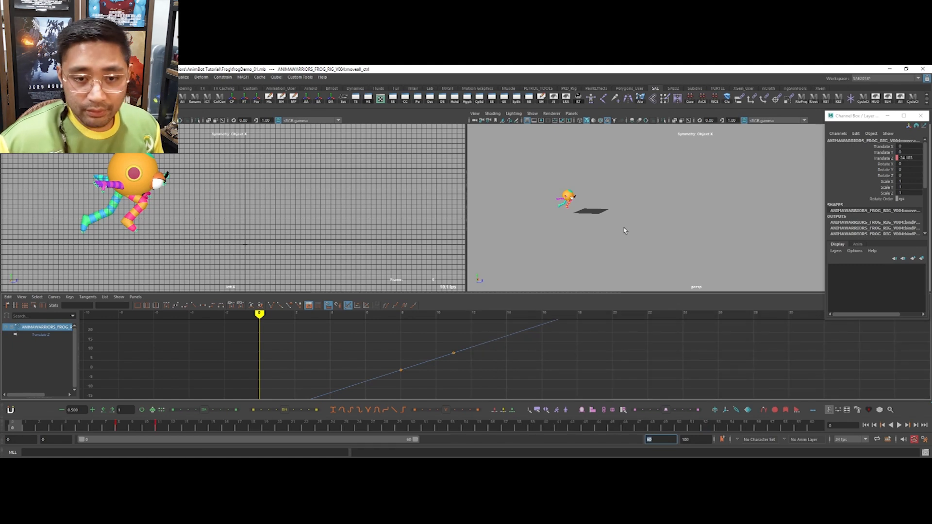
{"action": "left_click", "coordinate": [604, 243]}
{"action": "key", "text": "alt+v"}
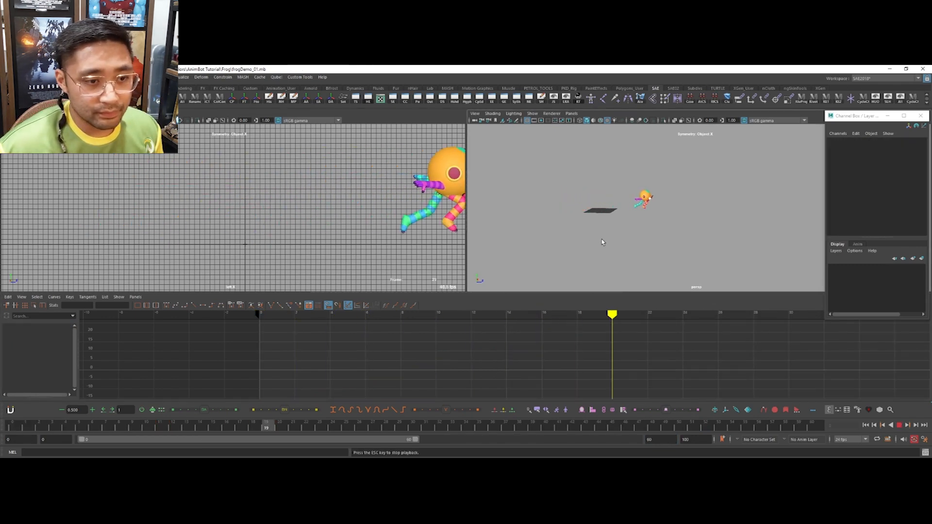
{"action": "key", "text": "Escape"}
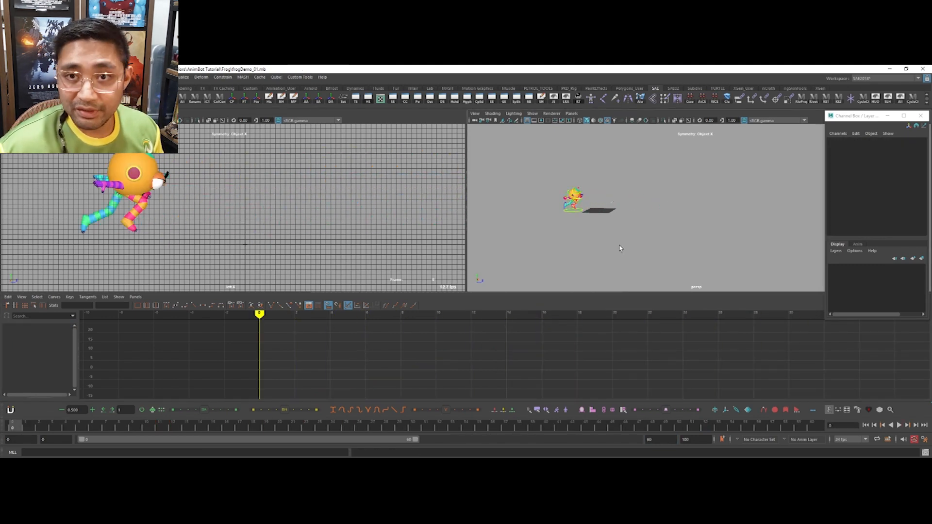
Step: Examine the keys and curves of the saved foot and COG controls, leaving nothing selected
{"action": "key", "text": "alt+s"}
{"action": "left_click", "coordinate": [618, 245]}
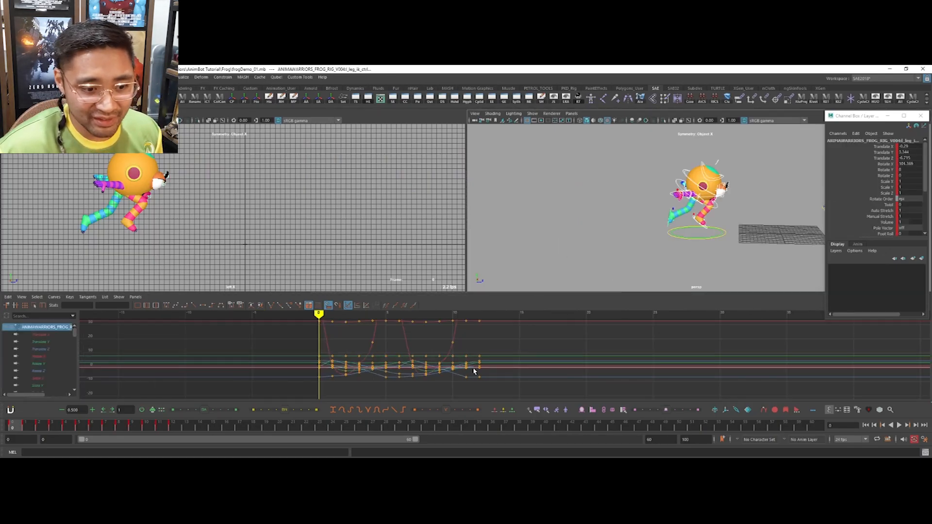
{"action": "key", "text": "f"}
{"action": "mouse_move", "coordinate": [474, 371]}
{"action": "right_mouse_down", "text": "alt"}
{"action": "mouse_move", "coordinate": [456, 371]}
{"action": "mouse_move", "coordinate": [475, 366]}
{"action": "right_mouse_up", "text": "alt"}
{"action": "left_click_drag", "start_coordinate": [432, 333], "coordinate": [613, 401]}
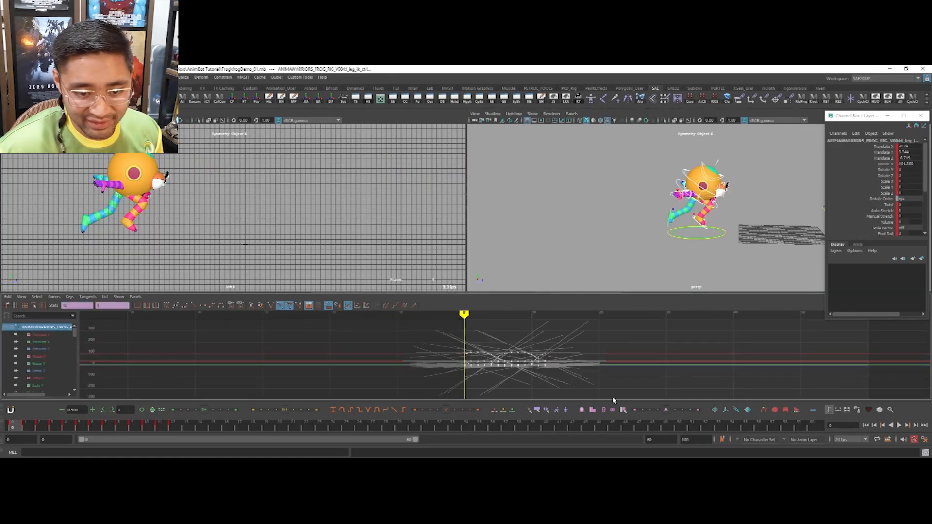
{"action": "left_click", "coordinate": [514, 257]}
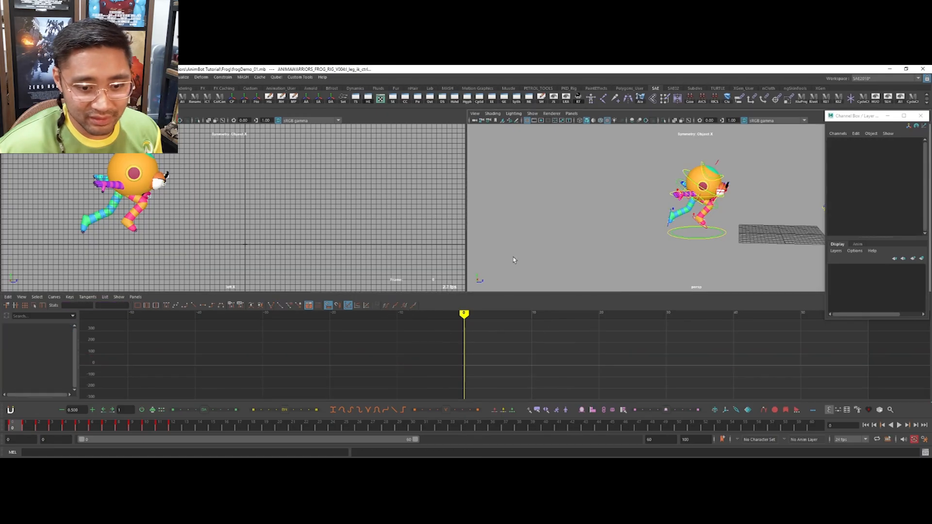
Step: Play the forward run again, viewing the frog's travel from different perspective angles
{"action": "key", "text": "alt+v"}
{"action": "key", "text": "Escape"}
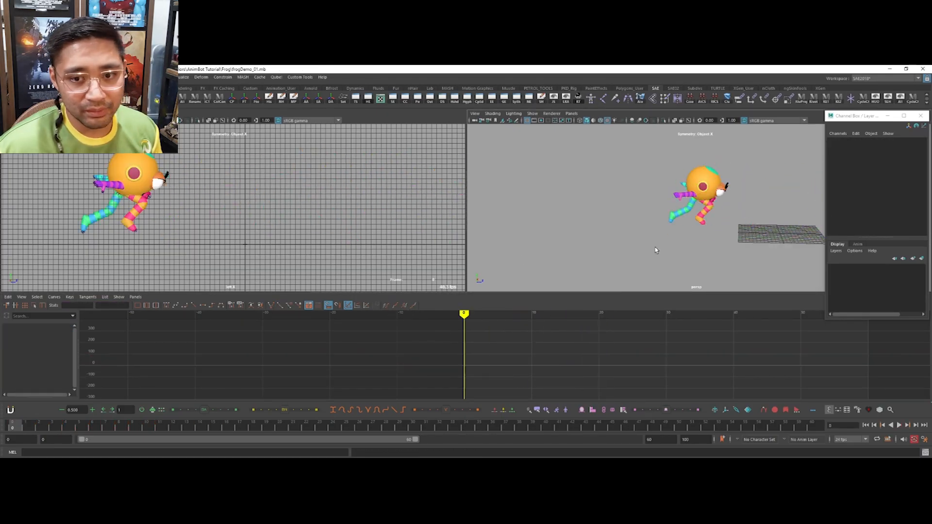
{"action": "left_click_drag", "start_coordinate": [655, 252], "coordinate": [626, 237], "text": "alt"}
{"action": "middle_click_drag", "start_coordinate": [627, 237], "coordinate": [571, 230], "text": "alt"}
{"action": "key", "text": "alt+v"}
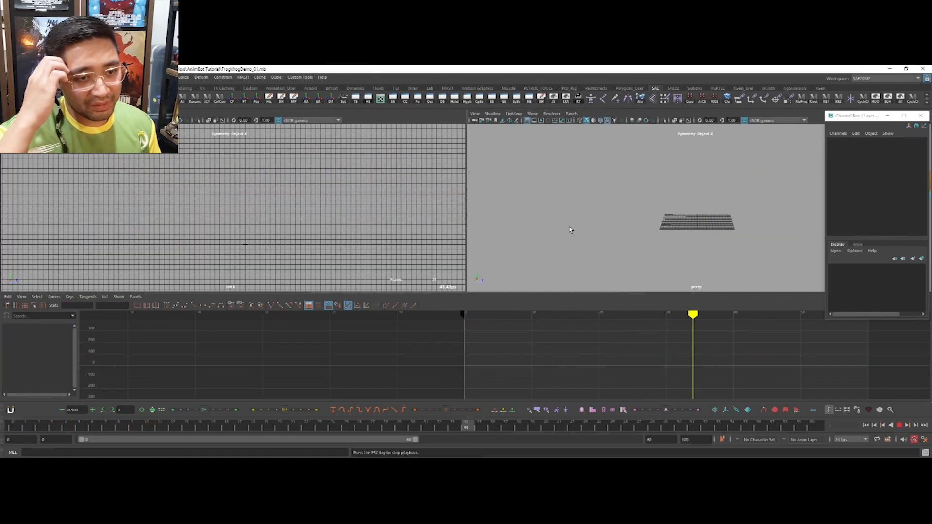
{"action": "key", "text": "alt+v"}
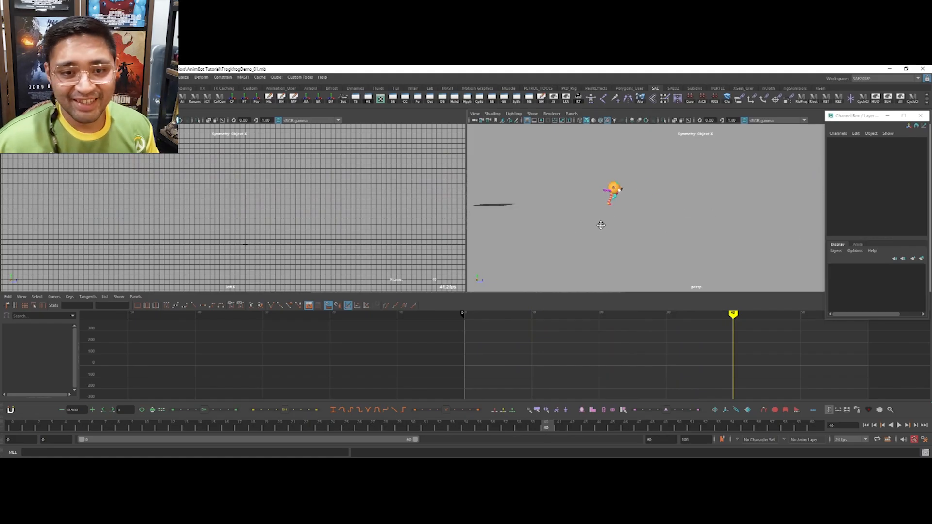
{"action": "key", "text": "Escape"}
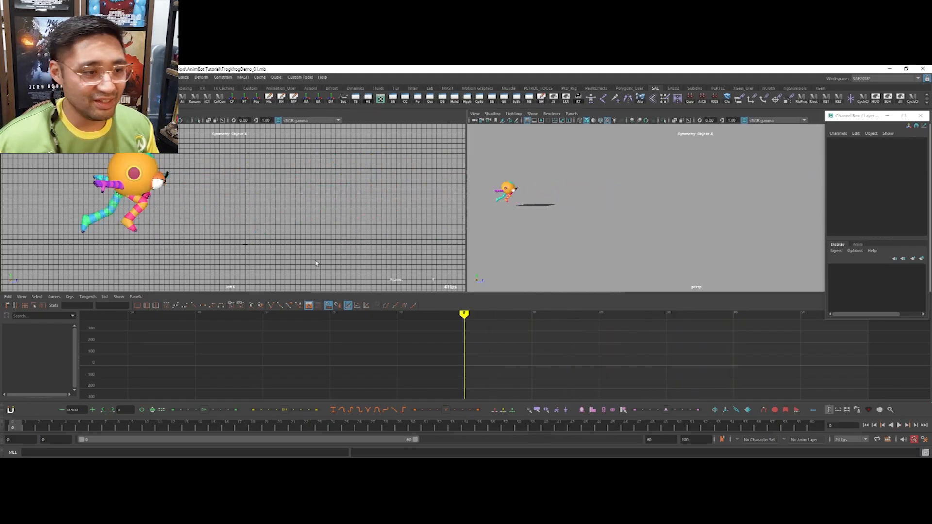
Step: Step forward frame by frame to frame 16 to check the frog's foot contacts
{"action": "key", "text": "alt+period"}
{"action": "key", "text": "alt+period"}
{"action": "key", "text": "alt+period"}
{"action": "key", "text": "alt+period"}
{"action": "key", "text": "alt+period"}
{"action": "key", "text": "alt+period"}
{"action": "key", "text": "alt+period"}
{"action": "key", "text": "alt+period"}
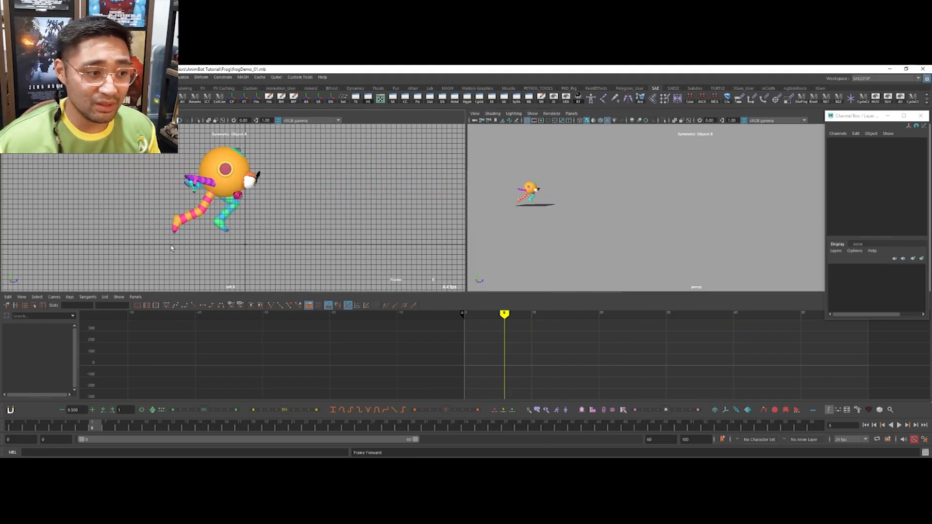
{"action": "key", "text": "alt+period"}
{"action": "key", "text": "alt+period"}
{"action": "key", "text": "alt+period"}
{"action": "key", "text": "alt+period"}
{"action": "key", "text": "alt+period"}
{"action": "key", "text": "alt+period"}
{"action": "key", "text": "alt+period"}
{"action": "key", "text": "alt+period"}
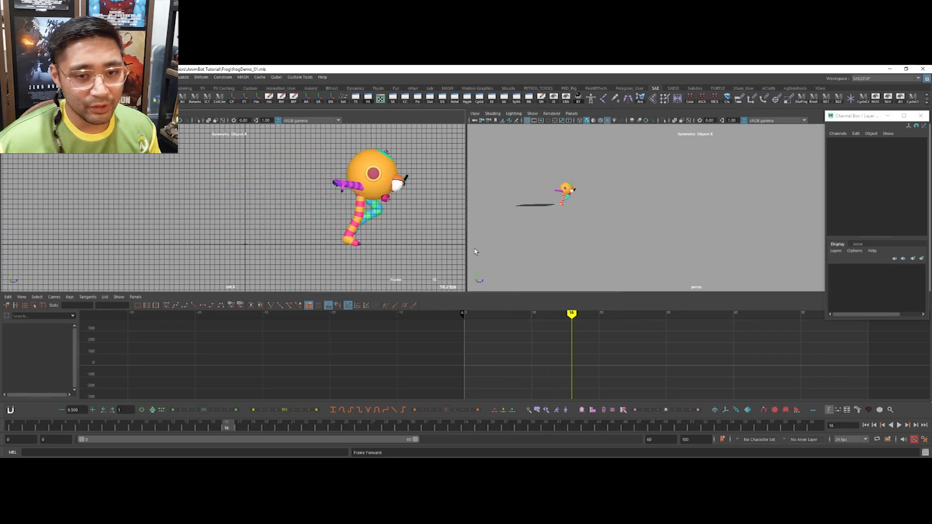
Step: Return to frame 0 and cycle the perspective view through wireframe, ending in textured shading
{"action": "key", "text": "alt+shift+v"}
{"action": "mouse_move", "coordinate": [634, 237]}
{"action": "left_mouse_down", "text": "alt"}
{"action": "mouse_move", "coordinate": [674, 248]}
{"action": "mouse_move", "coordinate": [628, 244]}
{"action": "left_mouse_up", "text": "alt"}
{"action": "key", "text": "4"}
{"action": "key", "text": "4"}
{"action": "key", "text": "ctrl+s"}
{"action": "key", "text": "6"}
{"action": "key", "text": "6"}
{"action": "left_click_drag", "start_coordinate": [562, 230], "coordinate": [578, 233], "text": "alt"}
{"action": "key", "text": "6"}
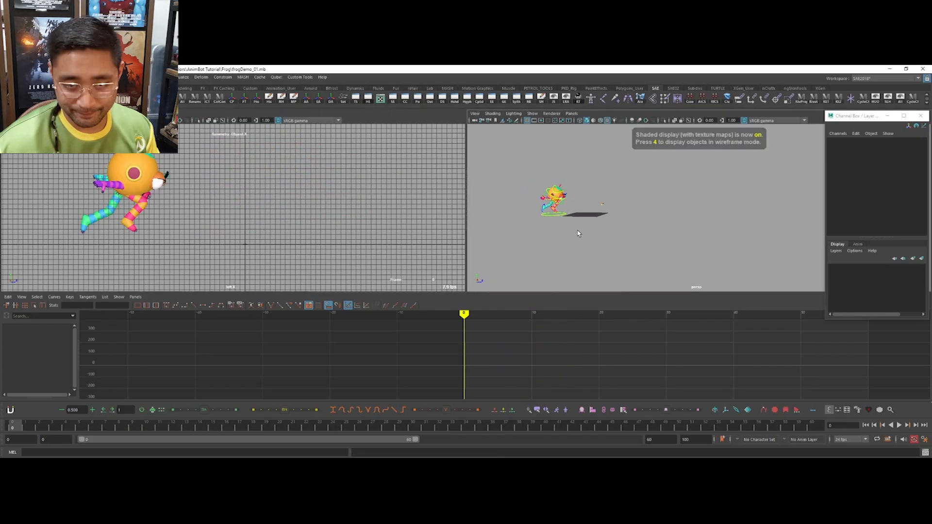
Step: Select the COG offset control and play the run, stopping at frame 27 to inspect the pose, then deselect
{"action": "left_click", "coordinate": [563, 207]}
{"action": "key", "text": "alt+v"}
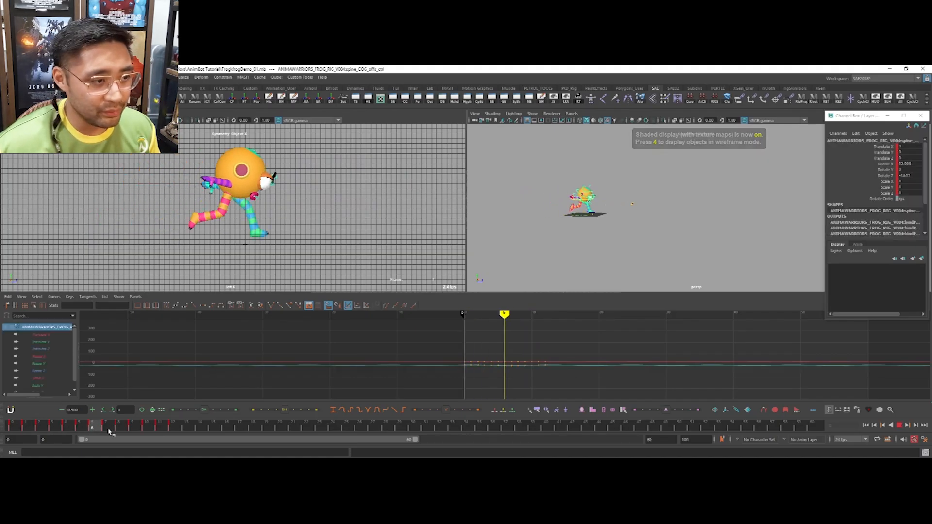
{"action": "key", "text": "alt+v"}
{"action": "left_click_drag", "start_coordinate": [721, 226], "coordinate": [711, 220], "text": "alt"}
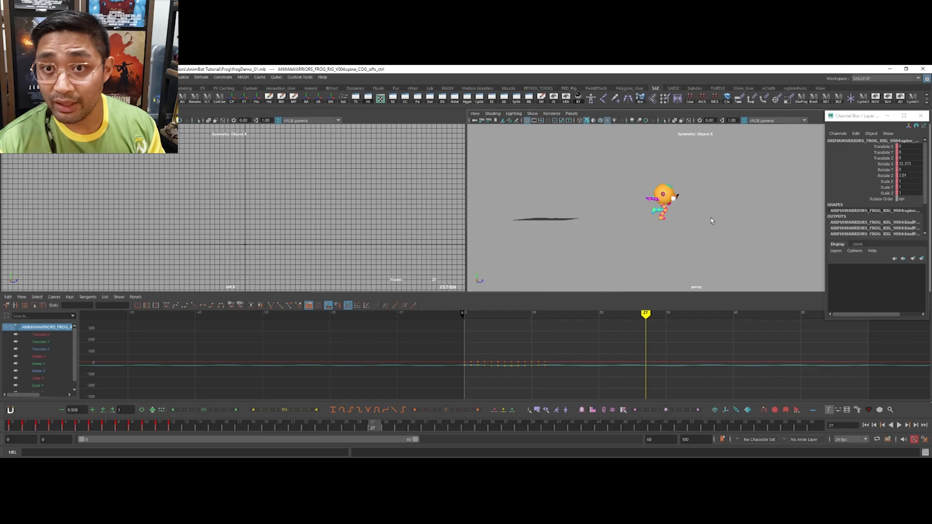
{"action": "left_click_drag", "start_coordinate": [711, 217], "coordinate": [691, 213], "text": "alt"}
{"action": "right_click_drag", "start_coordinate": [692, 213], "coordinate": [660, 214], "text": "alt"}
{"action": "left_click", "coordinate": [690, 231]}
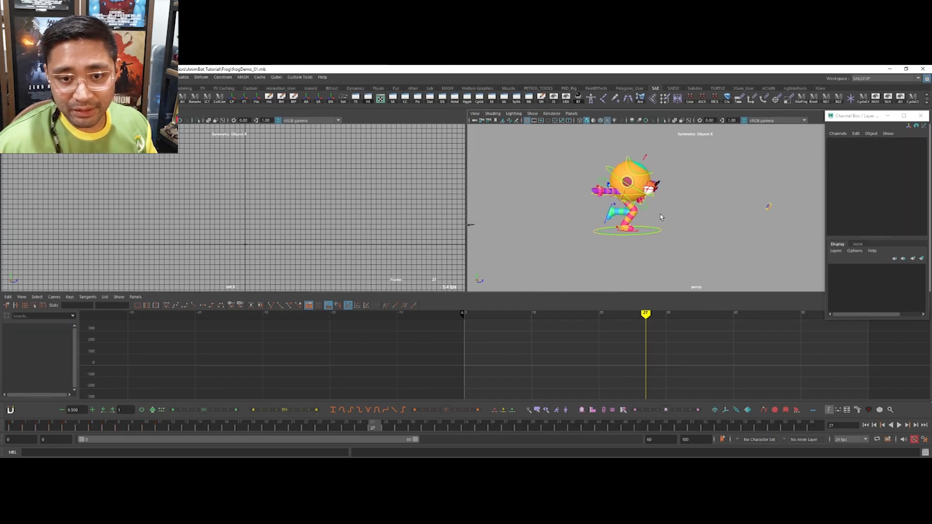
Step: Select the COG control from the saved selection sets and examine its repeating curves
{"action": "key", "text": "alt+s"}
{"action": "left_click", "coordinate": [644, 259]}
{"action": "mouse_move", "coordinate": [655, 359]}
{"action": "right_mouse_down", "text": "alt"}
{"action": "mouse_move", "coordinate": [640, 356]}
{"action": "mouse_move", "coordinate": [659, 348]}
{"action": "right_mouse_up", "text": "alt"}
{"action": "left_click_drag", "start_coordinate": [581, 370], "coordinate": [491, 396]}
{"action": "key", "text": "f"}
{"action": "right_click_drag", "start_coordinate": [606, 359], "coordinate": [566, 375], "text": "alt"}
{"action": "left_click", "coordinate": [575, 385]}
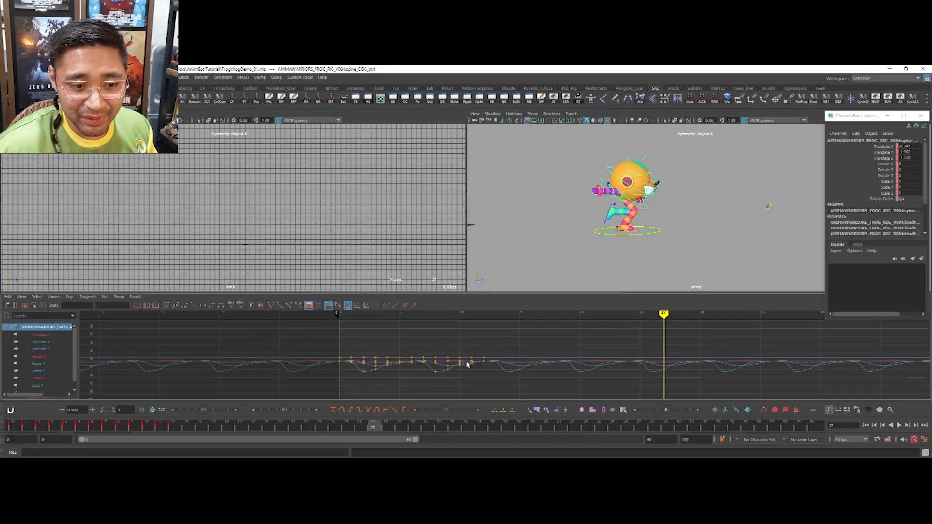
Step: Try keying the COG control at frame 27, then undo the key
{"action": "middle_click_drag", "start_coordinate": [670, 369], "coordinate": [636, 364], "text": "alt"}
{"action": "right_click_drag", "start_coordinate": [618, 361], "coordinate": [663, 369], "text": "alt"}
{"action": "key", "text": "s"}
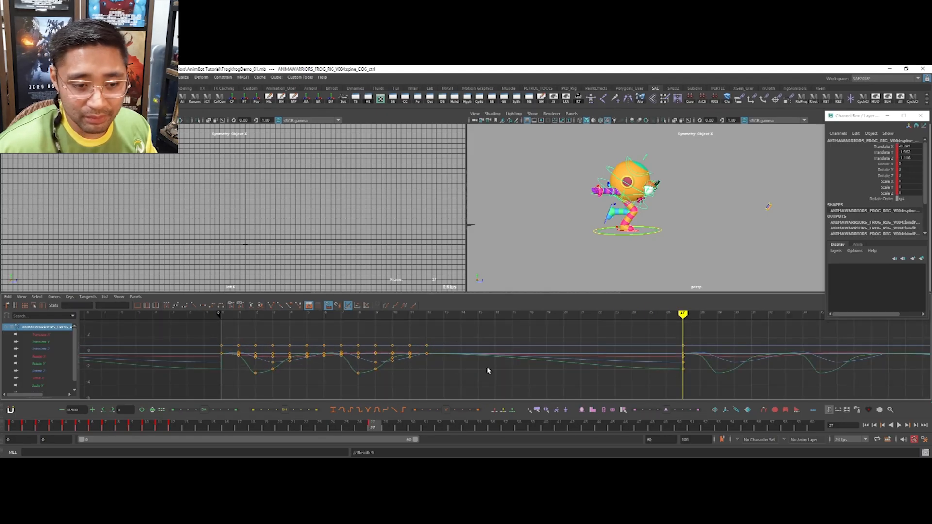
{"action": "key", "text": "ctrl+z"}
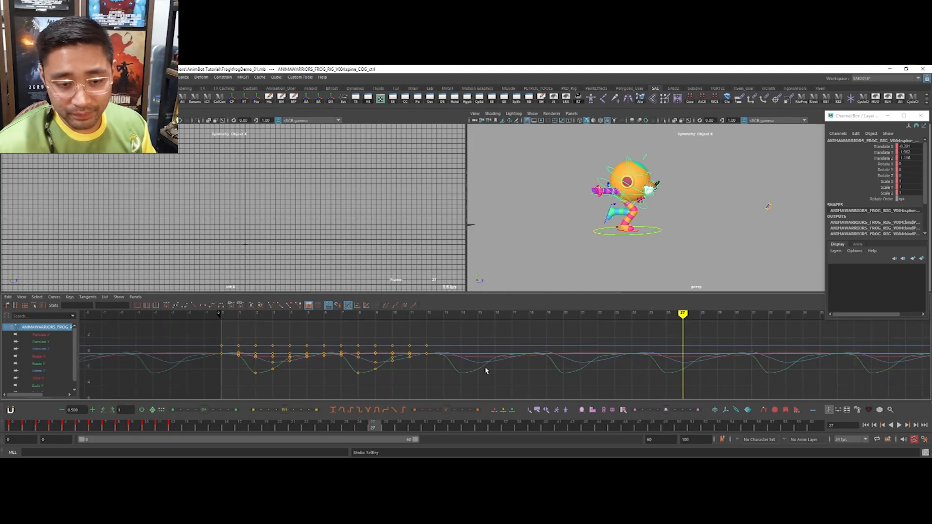
Step: Select the moveall control at frame 27, then undo the selection
{"action": "left_click_drag", "start_coordinate": [694, 254], "coordinate": [664, 246], "text": "alt"}
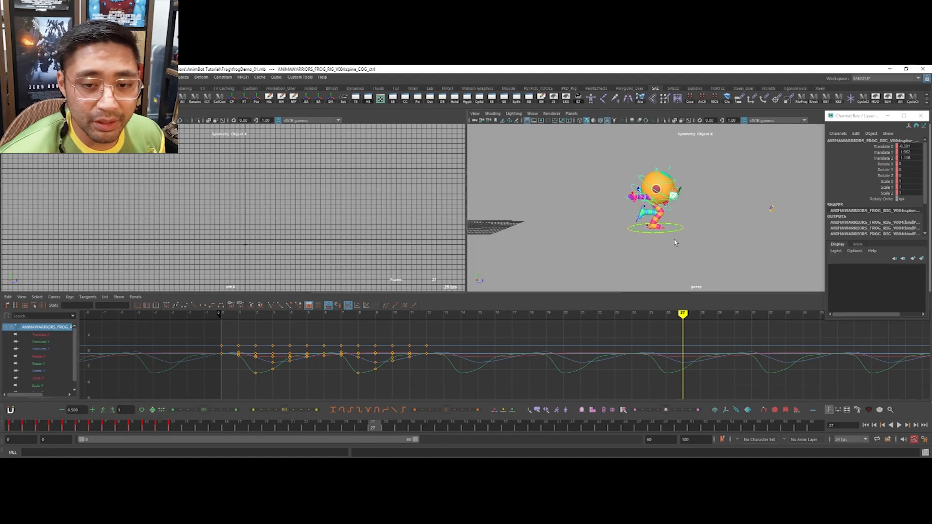
{"action": "left_click", "coordinate": [683, 229]}
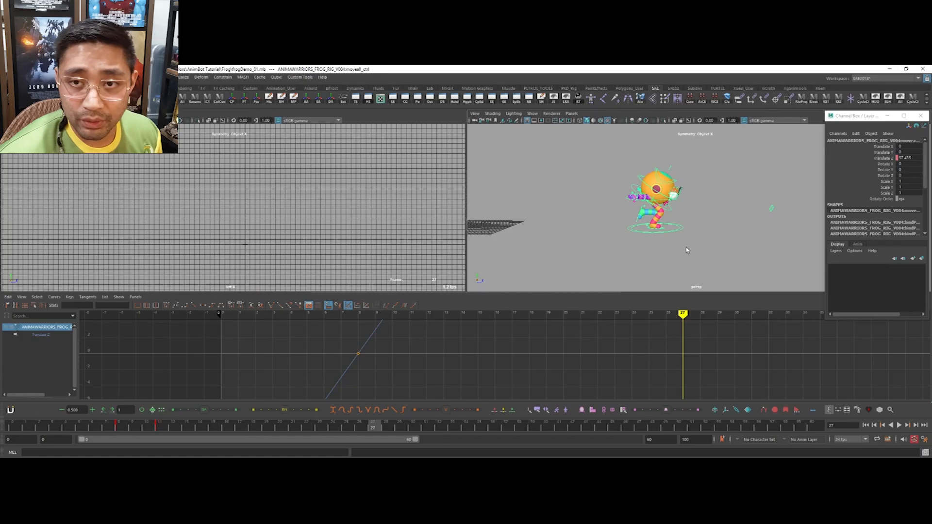
{"action": "key", "text": "ctrl+z"}
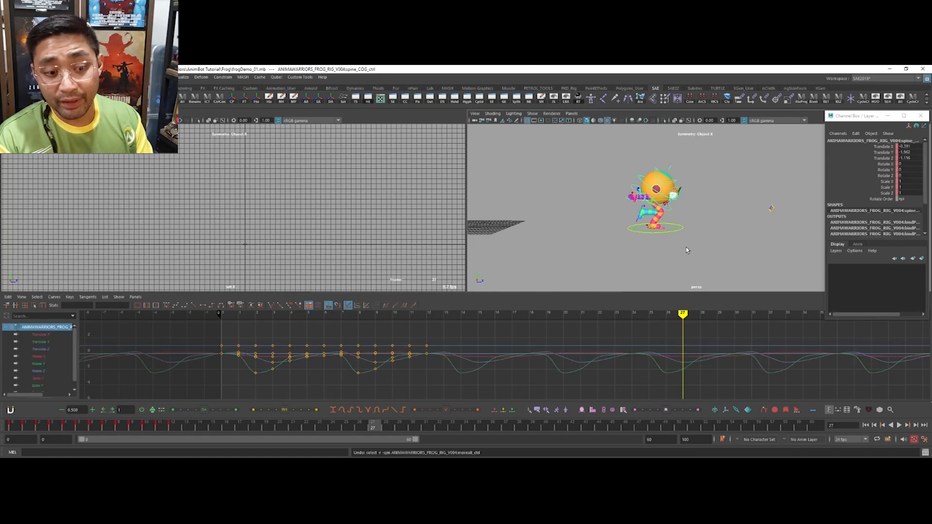
{"action": "left_click_drag", "start_coordinate": [687, 249], "coordinate": [718, 250], "text": "alt"}
Step: Set the playback range's end to frame 27, clear the selection and return to frame 0
{"action": "left_click", "coordinate": [660, 439]}
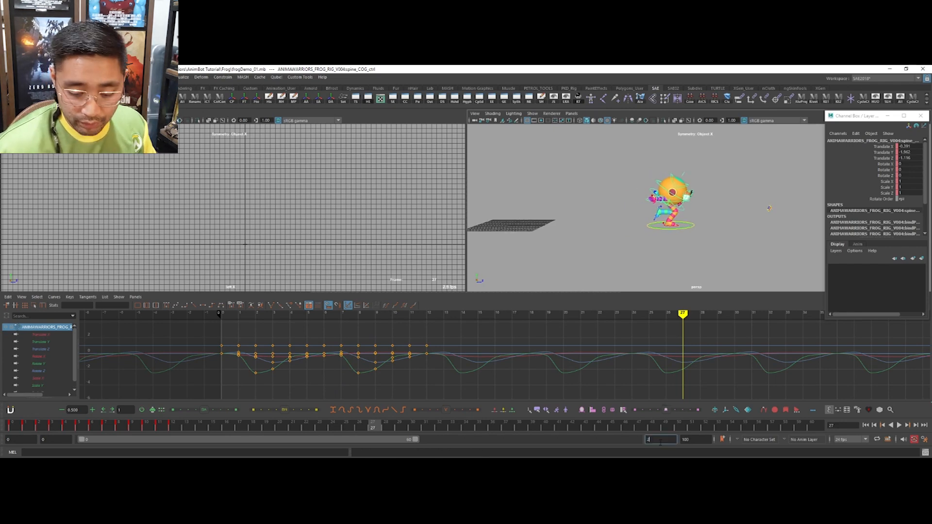
{"action": "type", "text": "27"}
{"action": "key", "text": "Return"}
{"action": "left_click_drag", "start_coordinate": [654, 254], "coordinate": [645, 249], "text": "alt"}
{"action": "left_click", "coordinate": [645, 250]}
{"action": "key", "text": "alt+shift+v"}
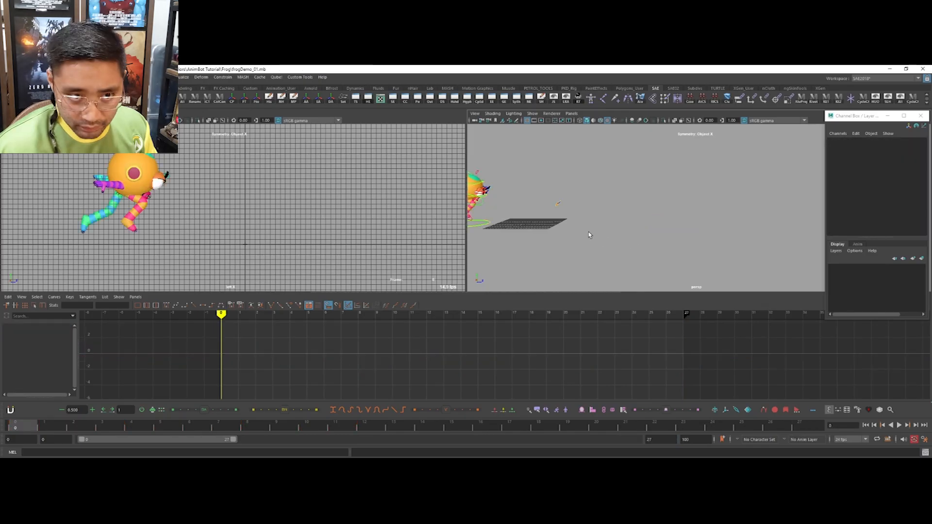
Step: Select the frog's foot and COG controls using the saved selection sets
{"action": "middle_click_drag", "start_coordinate": [596, 238], "coordinate": [686, 246], "text": "alt"}
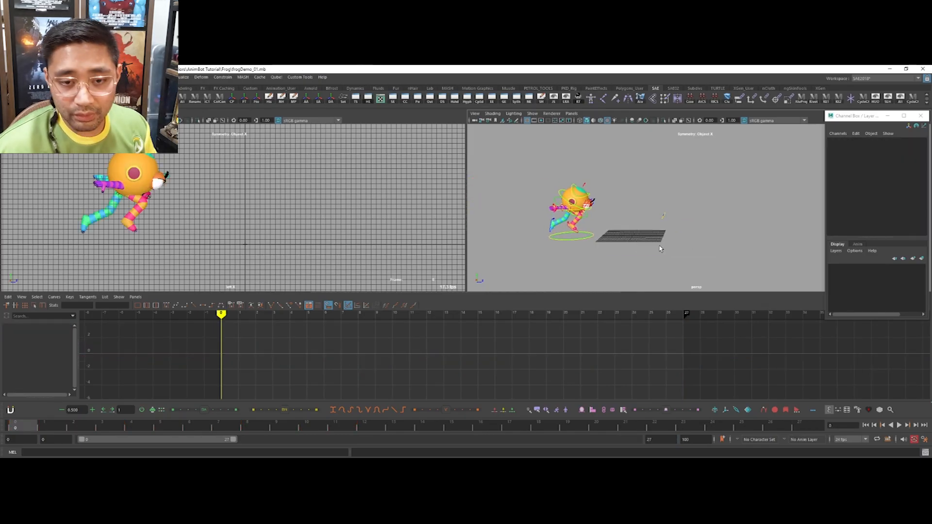
{"action": "key", "text": "alt+s"}
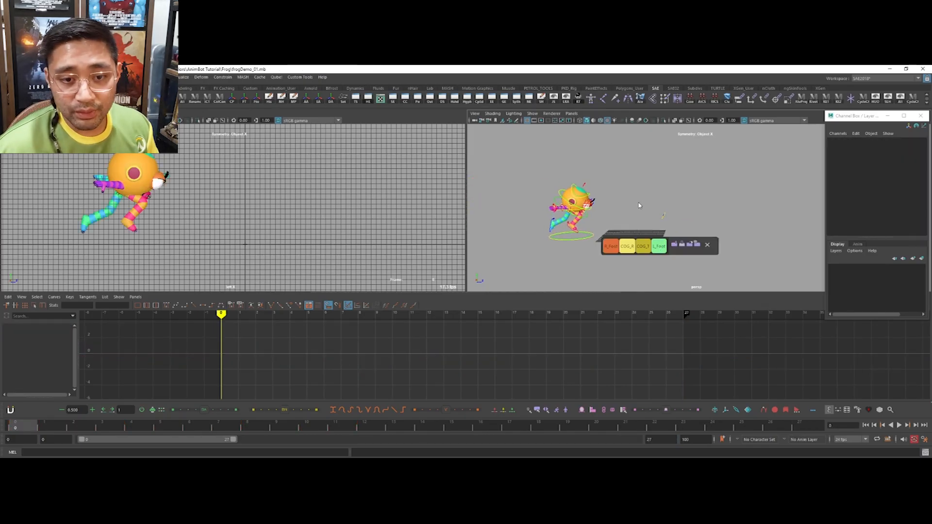
{"action": "left_click", "coordinate": [616, 246]}
{"action": "left_click_drag", "start_coordinate": [623, 242], "coordinate": [659, 219], "text": "alt"}
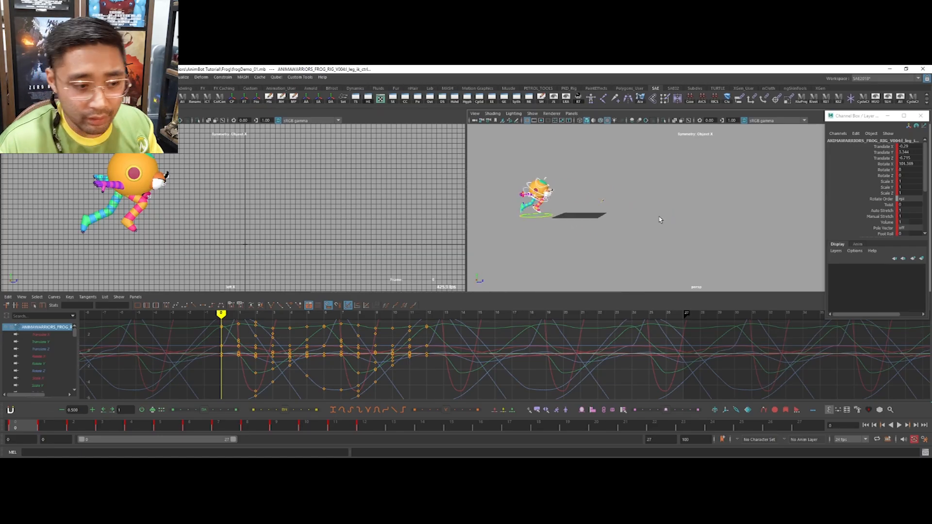
Step: Play the frog's run over frames 0 to 27 with the foot and COG controls selected
{"action": "key", "text": "alt+v"}
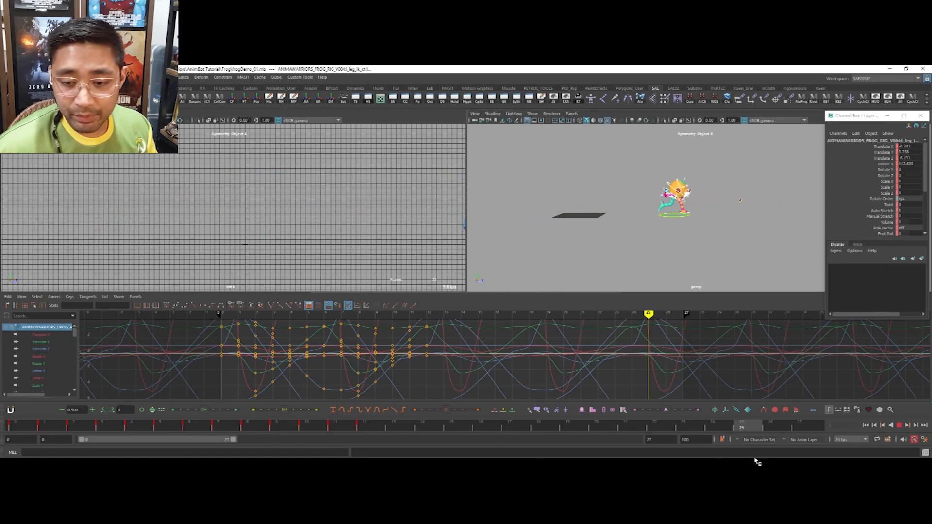
{"action": "key", "text": "Escape"}
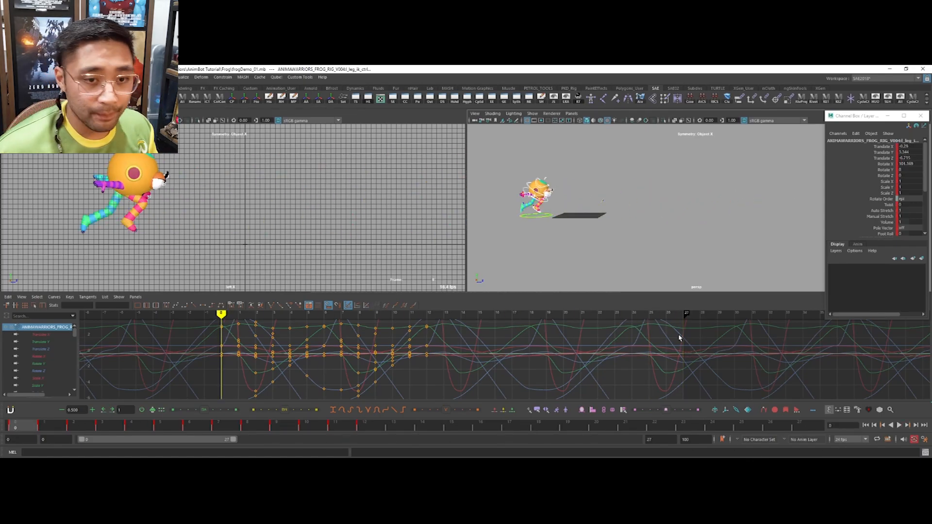
{"action": "left_click_drag", "start_coordinate": [691, 261], "coordinate": [721, 250], "text": "alt"}
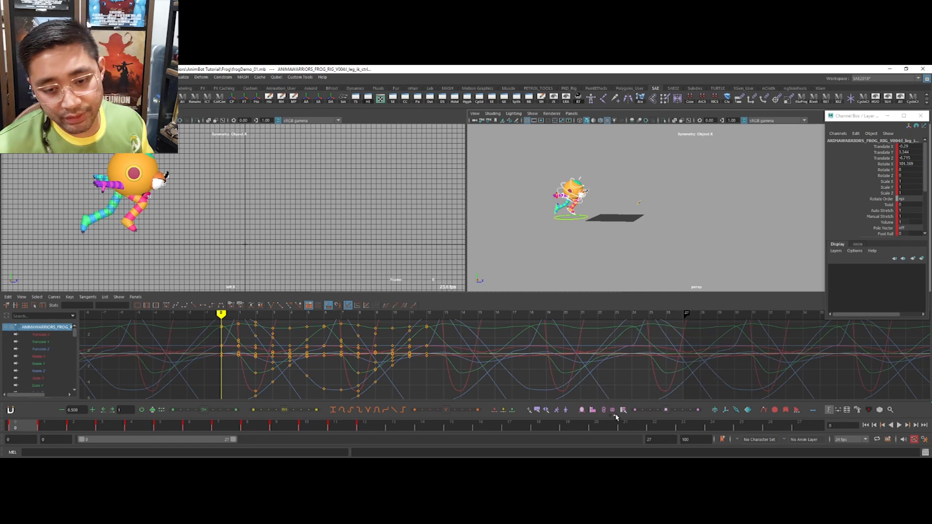
Step: Copy the world-space transforms of the selected foot and COG controls over frames 0 to 27 with Copy Xform World Space Playback Range
{"action": "mouse_move", "coordinate": [614, 412]}
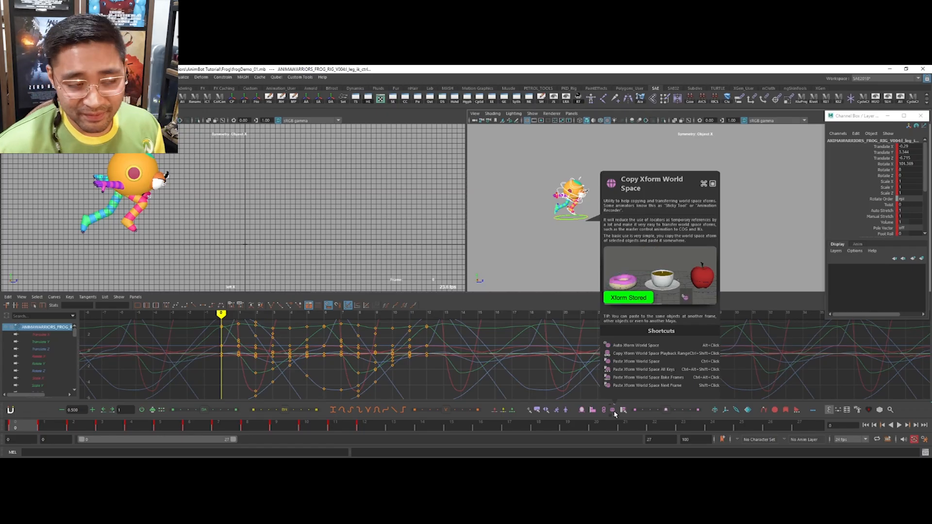
{"action": "key", "text": "alt+v"}
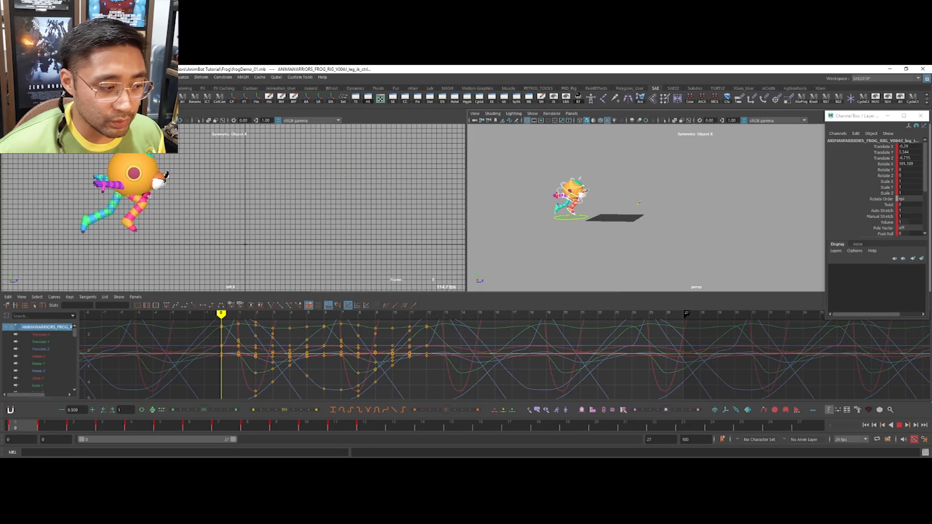
{"action": "left_click", "coordinate": [32, 428]}
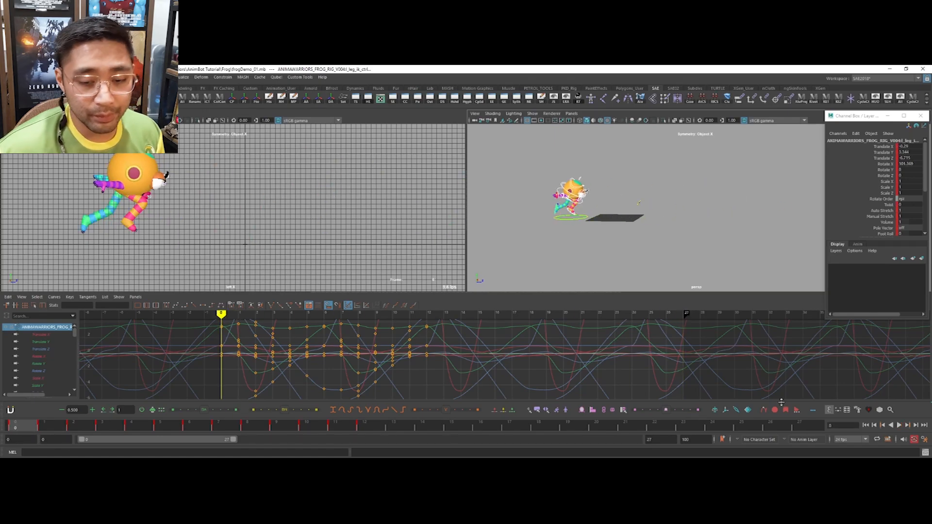
{"action": "middle_click_drag", "start_coordinate": [626, 238], "coordinate": [635, 241], "text": "alt"}
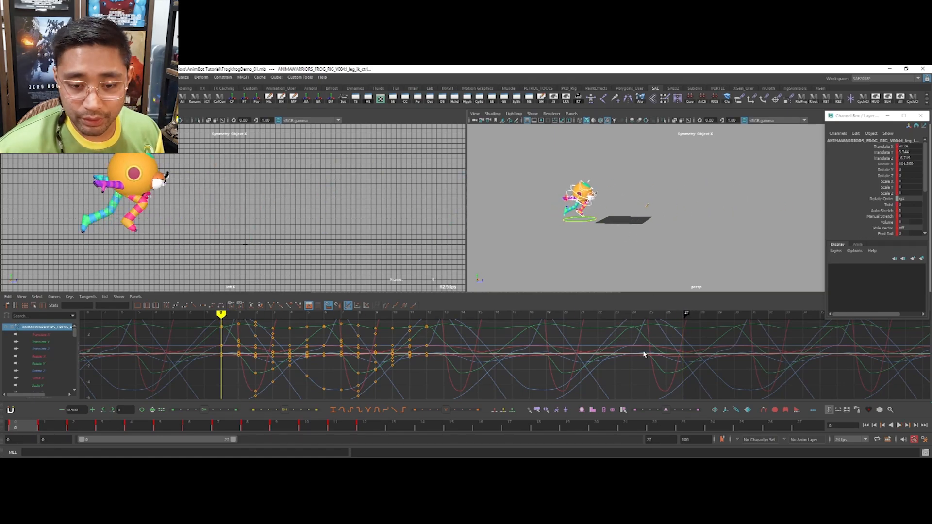
{"action": "key", "text": "a"}
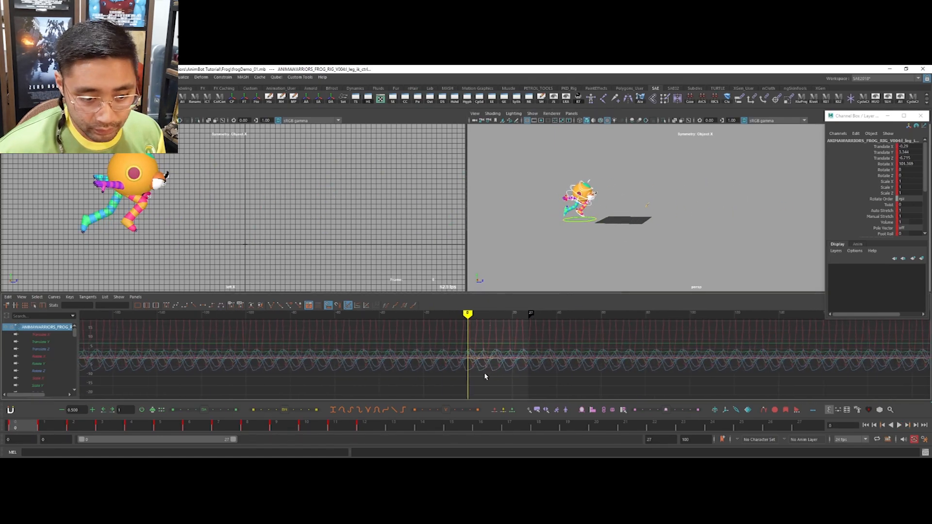
{"action": "double_click", "coordinate": [14, 426]}
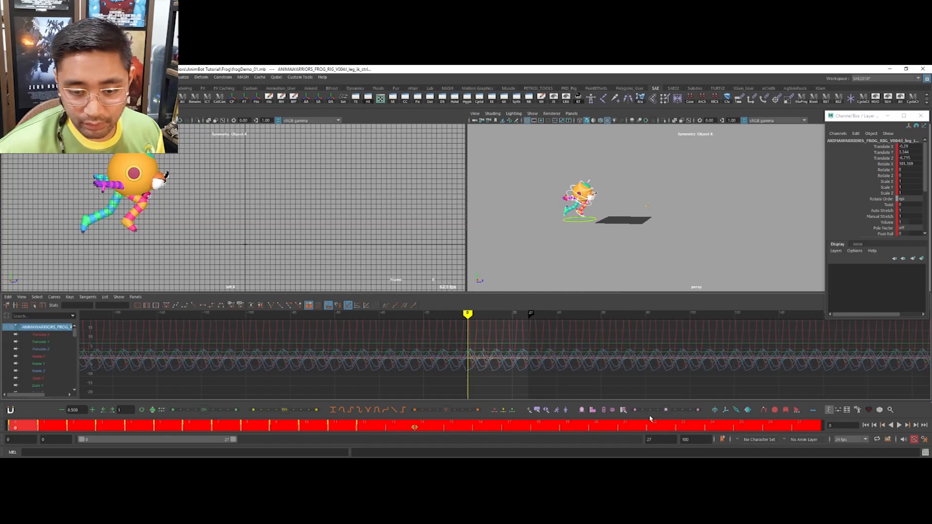
{"action": "right_click", "coordinate": [613, 411]}
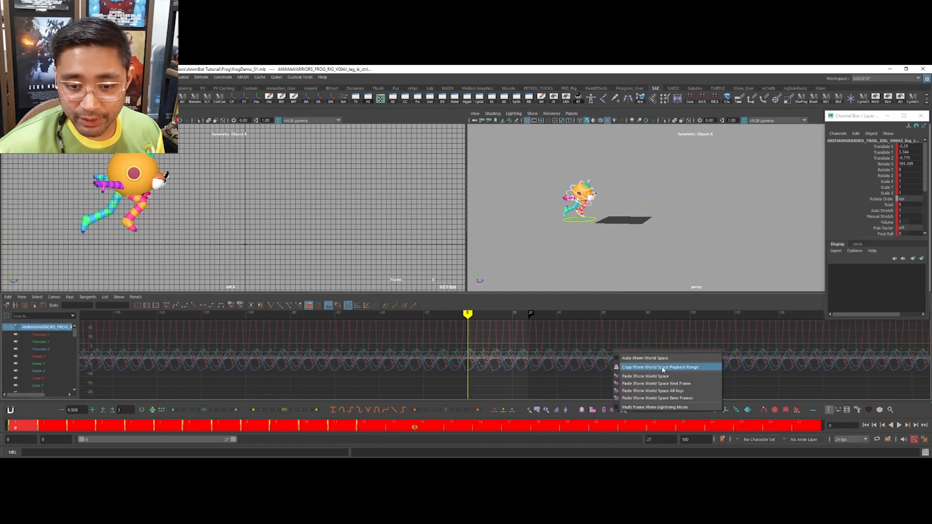
{"action": "left_click", "coordinate": [667, 370]}
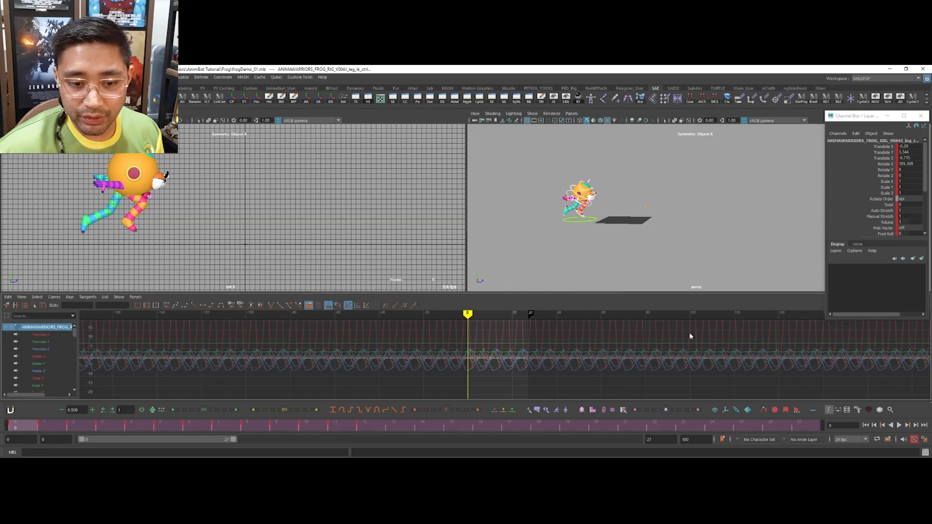
Step: Delete the foot and COG controls' keys after frame 0 and return to frame 0
{"action": "left_click_drag", "start_coordinate": [639, 228], "coordinate": [631, 235], "text": "alt"}
{"action": "key", "text": "f"}
{"action": "right_click_drag", "start_coordinate": [552, 364], "coordinate": [506, 363], "text": "alt"}
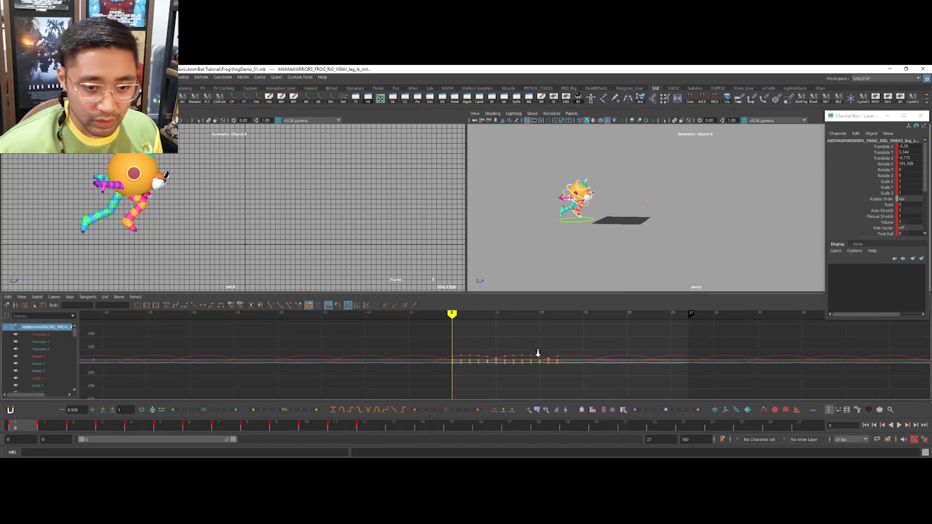
{"action": "left_click", "coordinate": [65, 428]}
{"action": "left_click_drag", "start_coordinate": [65, 427], "coordinate": [408, 427], "text": "shift"}
{"action": "key", "text": "Delete"}
{"action": "key", "text": "alt+shift+v"}
Step: Remove the Translate Z animation from the moveall control and reselect the foot and COG controls
{"action": "left_click", "coordinate": [595, 223]}
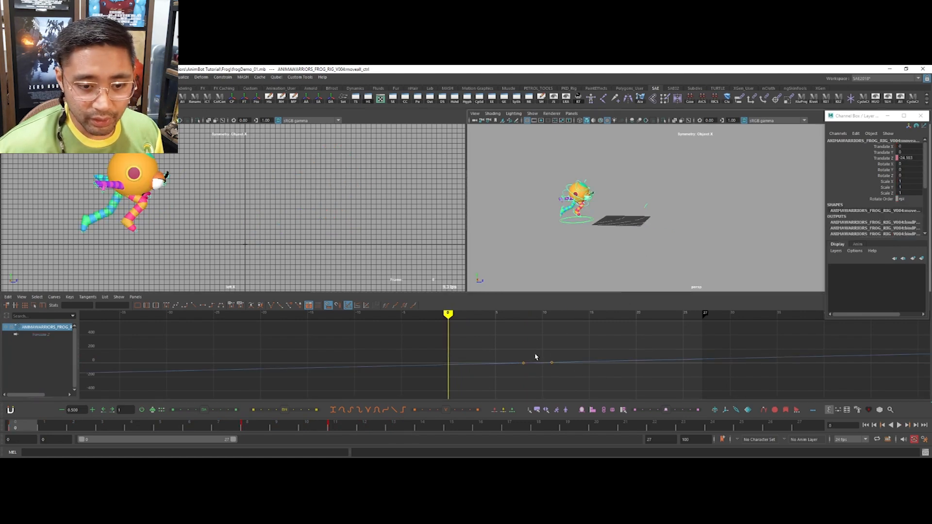
{"action": "left_click", "coordinate": [643, 236]}
{"action": "left_click", "coordinate": [643, 236]}
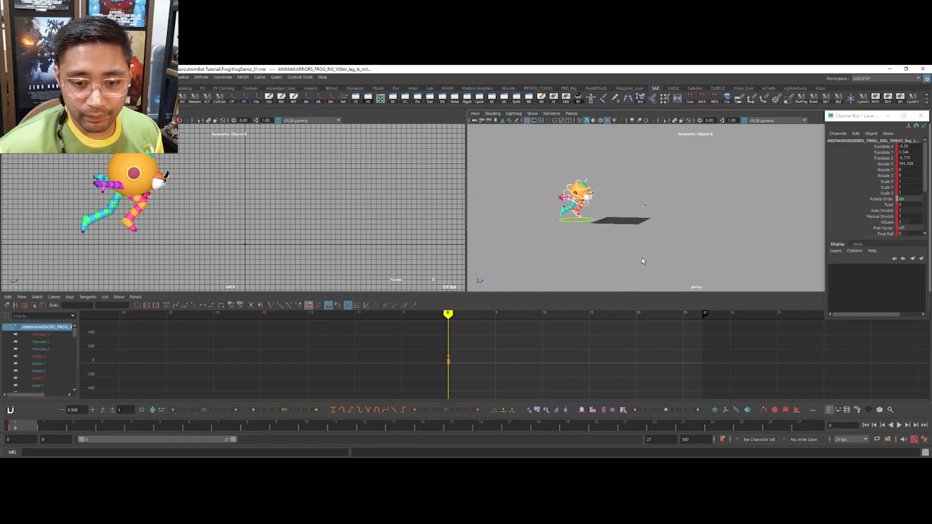
Step: Paste the stored transforms onto the foot and COG controls over frames 0 to 27 with Paste Xform World Space Bake Frames
{"action": "double_click", "coordinate": [34, 429]}
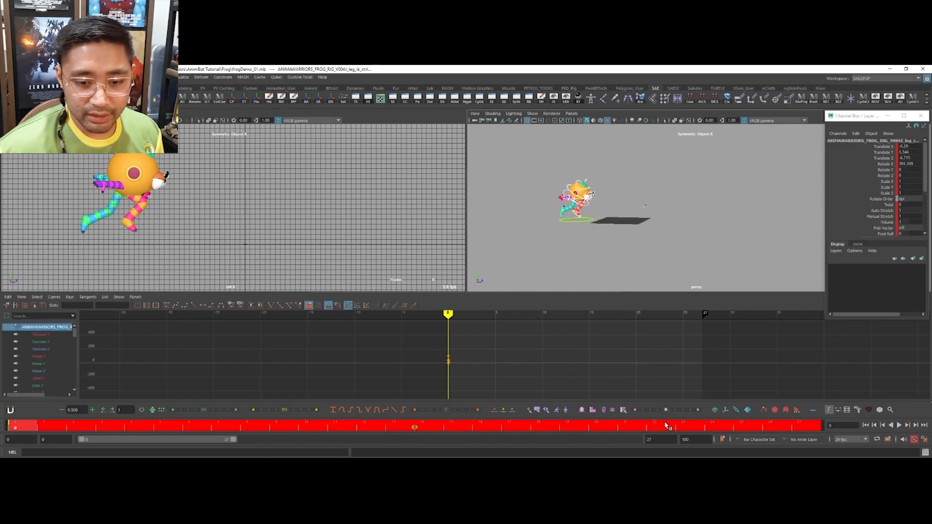
{"action": "left_click", "coordinate": [618, 411]}
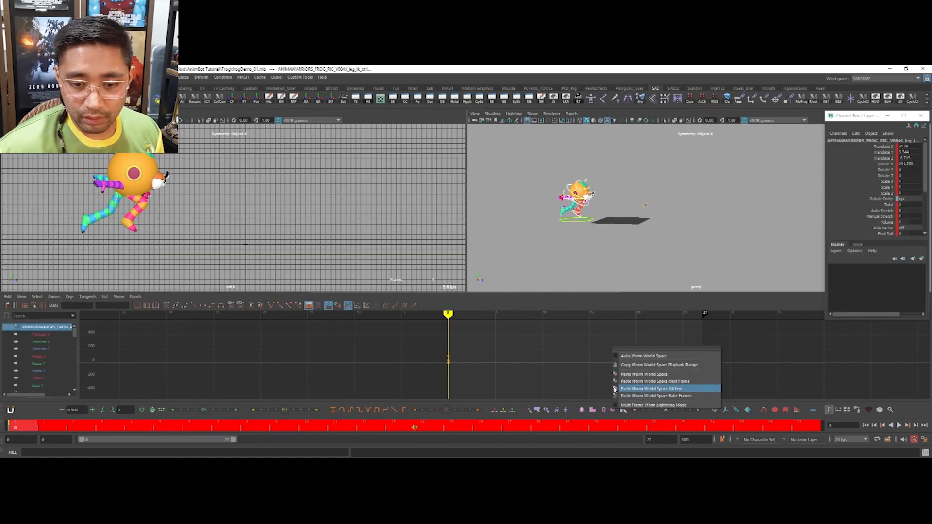
{"action": "left_click", "coordinate": [664, 396]}
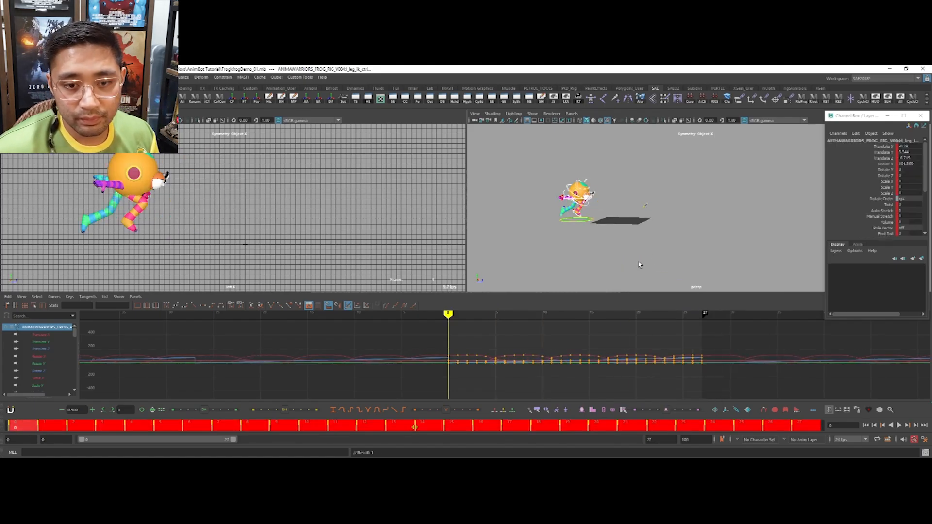
Step: Play the baked run over frames 0 to 27, checking whether the moveall control still travels with the frog
{"action": "left_click", "coordinate": [673, 250]}
{"action": "key", "text": "alt+v"}
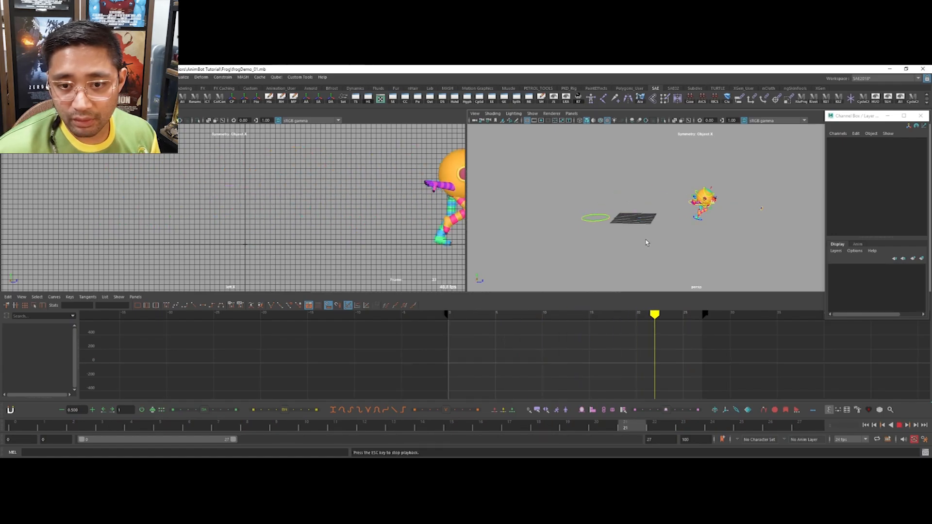
{"action": "key", "text": "Escape"}
{"action": "left_click", "coordinate": [581, 253]}
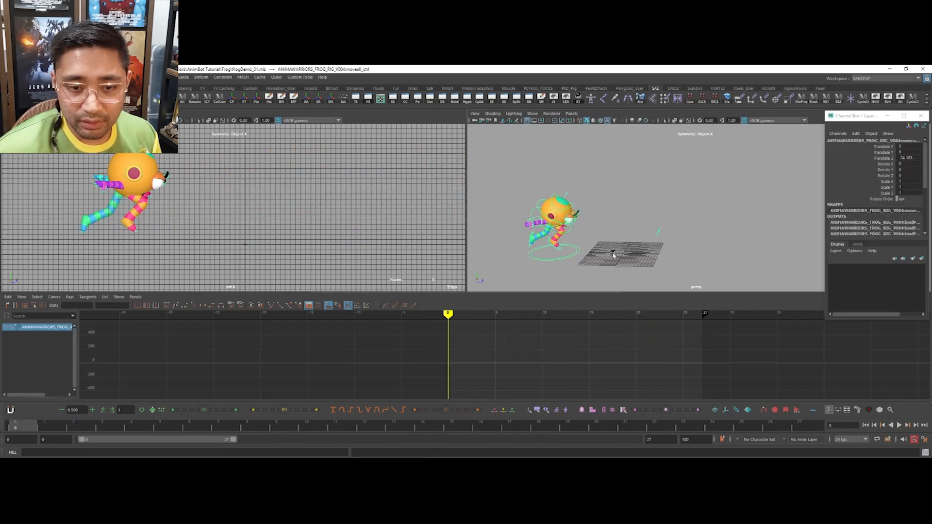
{"action": "key", "text": "alt+v"}
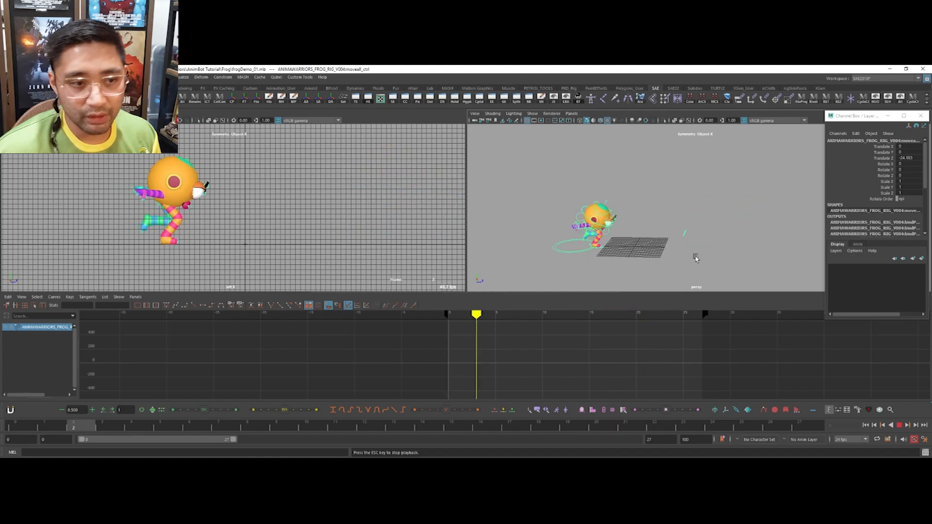
{"action": "key", "text": "Escape"}
{"action": "key", "text": "alt+shift+v"}
Step: Set the playback range's end to frame 50 and clear the selection
{"action": "double_click", "coordinate": [669, 440]}
{"action": "type", "text": "50"}
{"action": "key", "text": "Return"}
{"action": "left_click", "coordinate": [650, 288]}
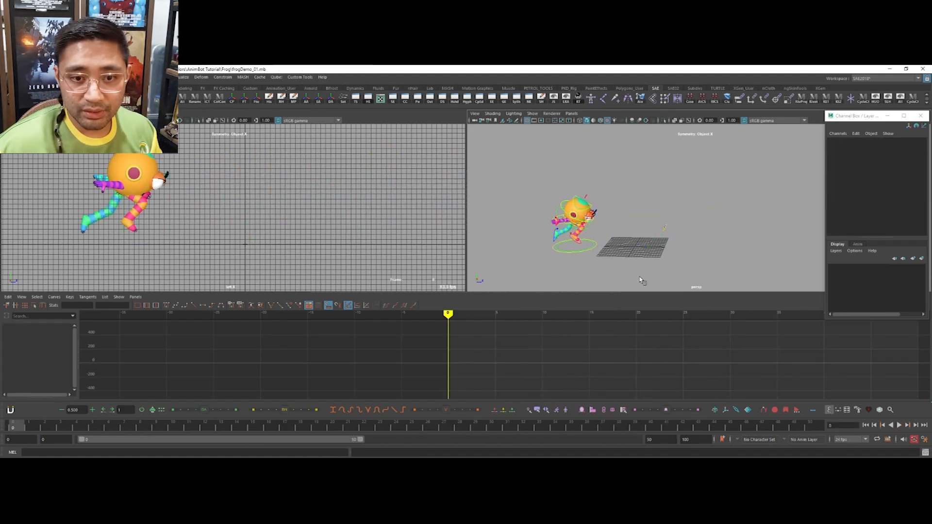
Step: Select all curve keys of the foot and COG controls, set their post-infinity to Linear and play the result
{"action": "left_click", "coordinate": [613, 260]}
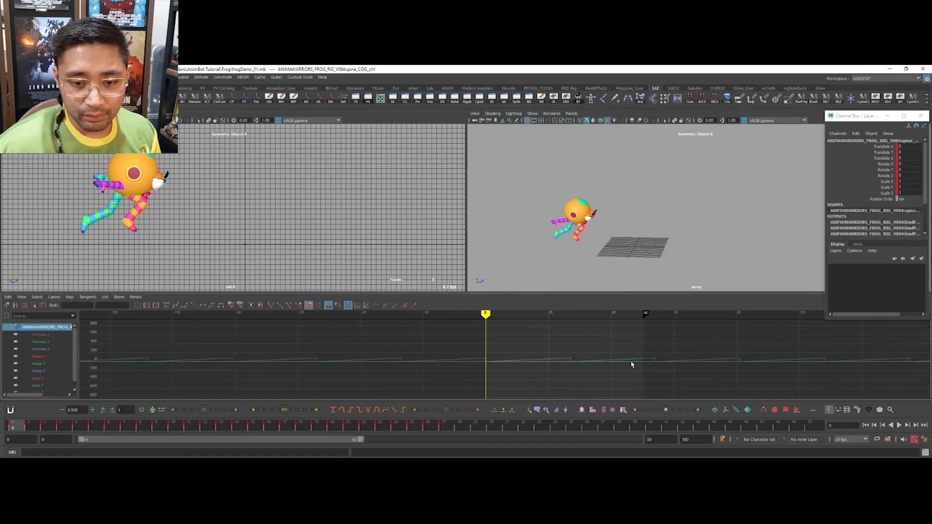
{"action": "key", "text": "grave"}
{"action": "left_click", "coordinate": [554, 248], "text": "shift"}
{"action": "left_click", "coordinate": [585, 249], "text": "shift"}
{"action": "left_click", "coordinate": [602, 250]}
{"action": "left_click_drag", "start_coordinate": [293, 328], "coordinate": [644, 398]}
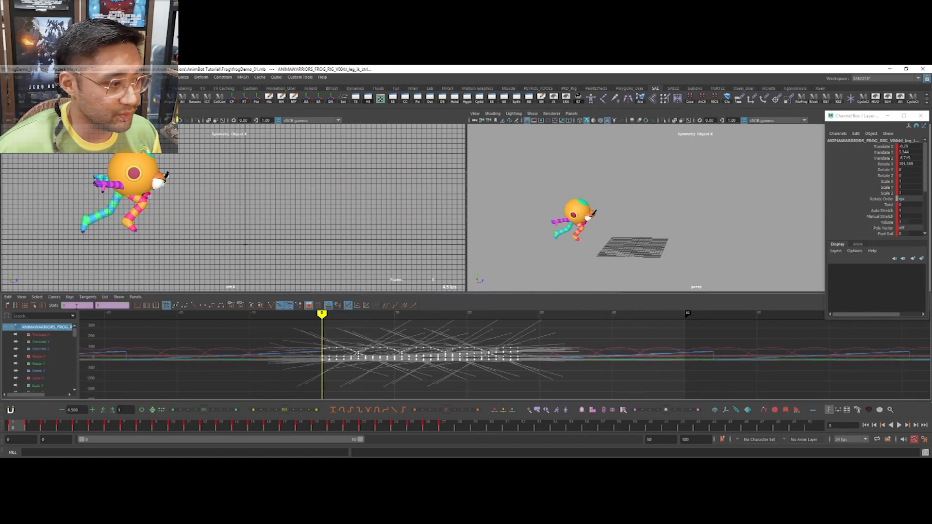
{"action": "left_click", "coordinate": [54, 297]}
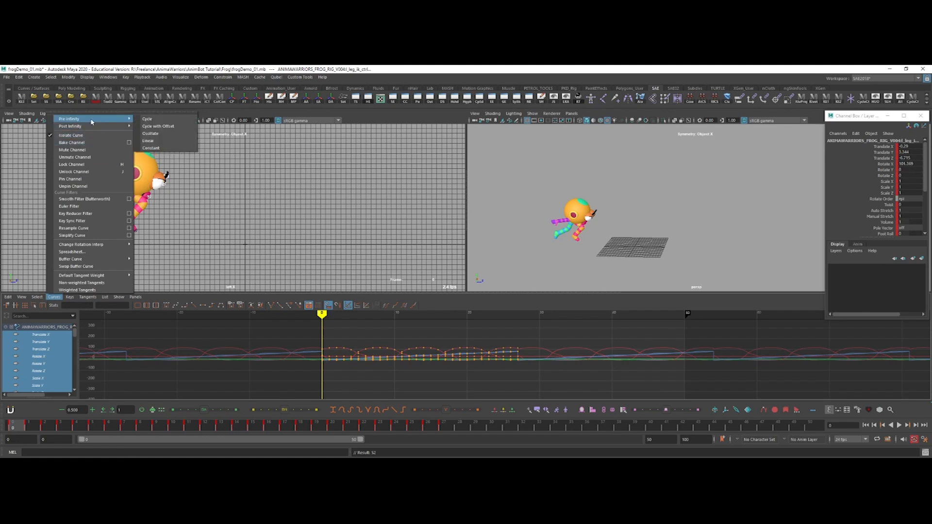
{"action": "left_click", "coordinate": [158, 120]}
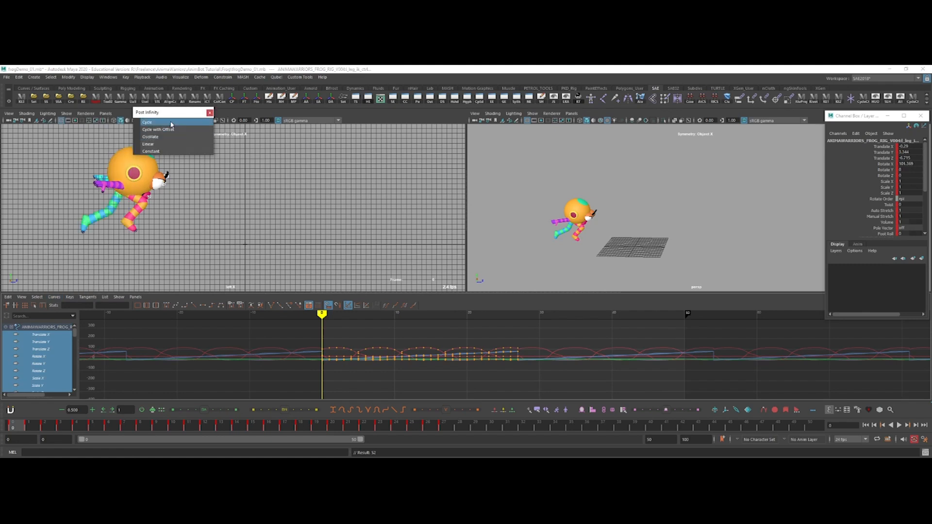
{"action": "left_click", "coordinate": [161, 146]}
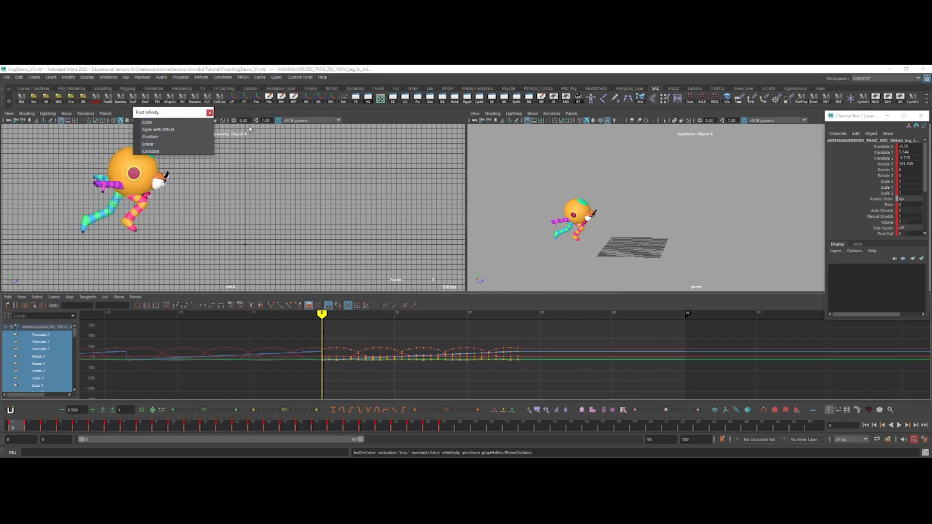
{"action": "left_click", "coordinate": [209, 113]}
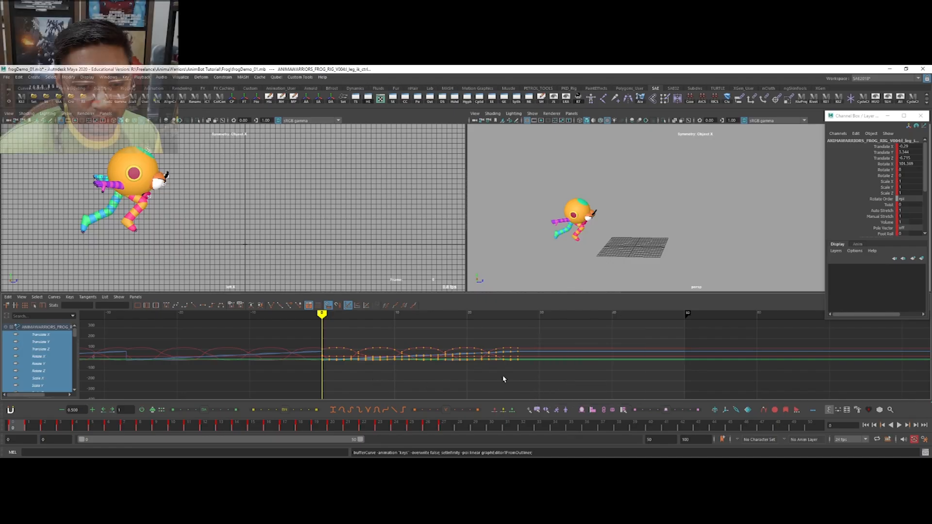
{"action": "key", "text": "alt+v"}
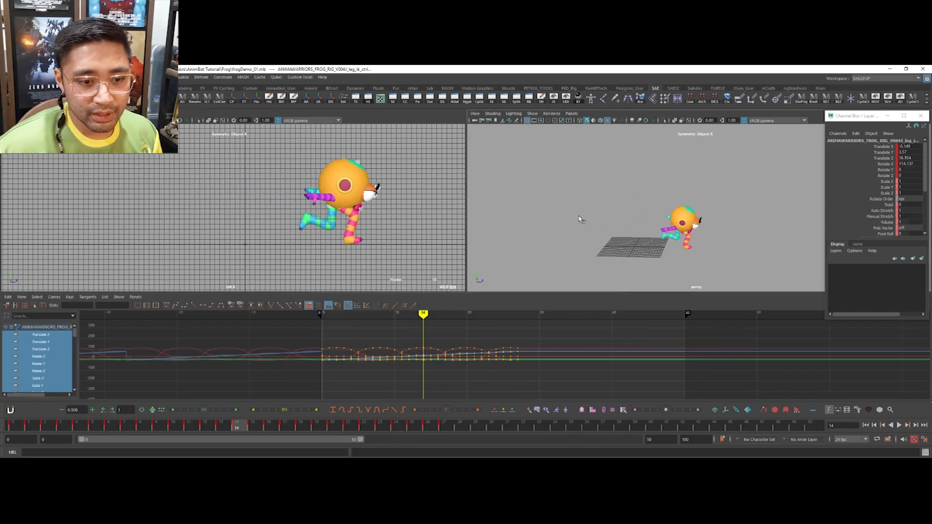
{"action": "key", "text": "Escape"}
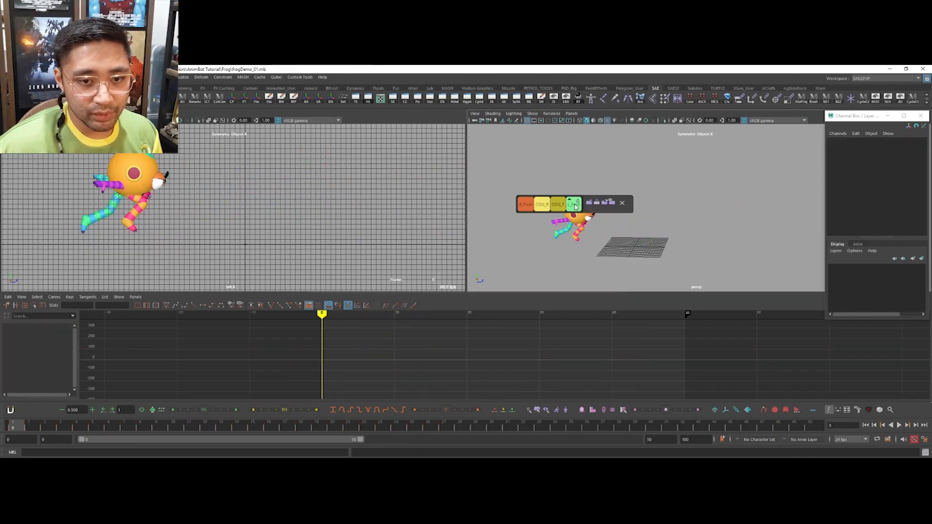
Step: Select the COG translation control at frame 27 and display its motion trail
{"action": "left_click", "coordinate": [557, 205]}
{"action": "mouse_move", "coordinate": [513, 354]}
{"action": "left_mouse_down"}
{"action": "mouse_move", "coordinate": [553, 353]}
{"action": "mouse_move", "coordinate": [517, 354]}
{"action": "left_mouse_up"}
{"action": "key", "text": "f"}
{"action": "right_click_drag", "start_coordinate": [720, 249], "coordinate": [693, 247], "text": "alt"}
{"action": "left_click_drag", "start_coordinate": [747, 225], "coordinate": [735, 204], "text": "alt"}
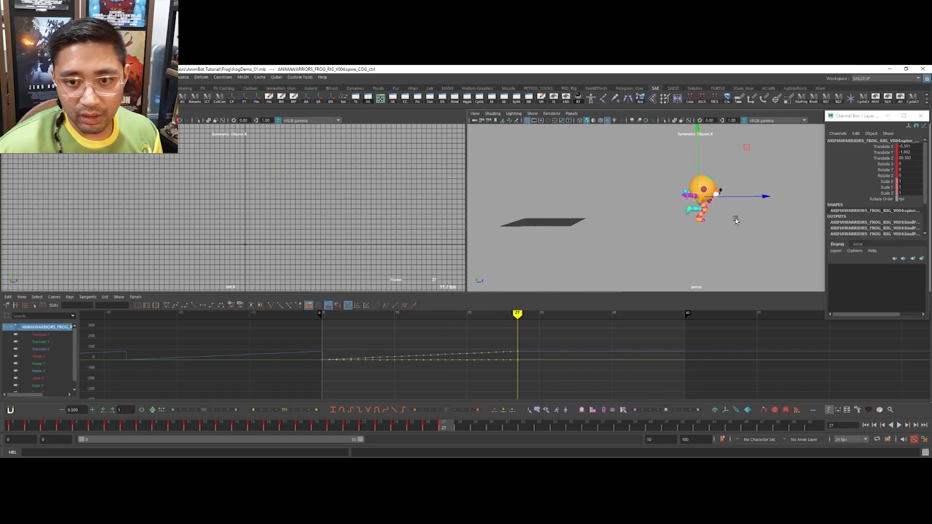
{"action": "middle_click_drag", "start_coordinate": [735, 219], "coordinate": [680, 225], "text": "alt"}
{"action": "key", "text": "alt+m"}
{"action": "left_click_drag", "start_coordinate": [670, 227], "coordinate": [671, 221], "text": "alt"}
{"action": "middle_click_drag", "start_coordinate": [671, 221], "coordinate": [649, 233], "text": "alt"}
Step: Step through the frames around frame 27 to examine the COG's motion trail and the frog's last run pose
{"action": "key", "text": "comma"}
{"action": "key", "text": "q"}
{"action": "key", "text": "alt+comma"}
{"action": "key", "text": "alt+comma"}
{"action": "key", "text": "alt+comma"}
{"action": "key", "text": "alt+period"}
{"action": "key", "text": "alt+period"}
{"action": "key", "text": "alt+period"}
{"action": "key", "text": "alt+period"}
{"action": "right_click_drag", "start_coordinate": [643, 218], "coordinate": [684, 230], "text": "alt"}
{"action": "middle_click_drag", "start_coordinate": [684, 230], "coordinate": [684, 236], "text": "alt"}
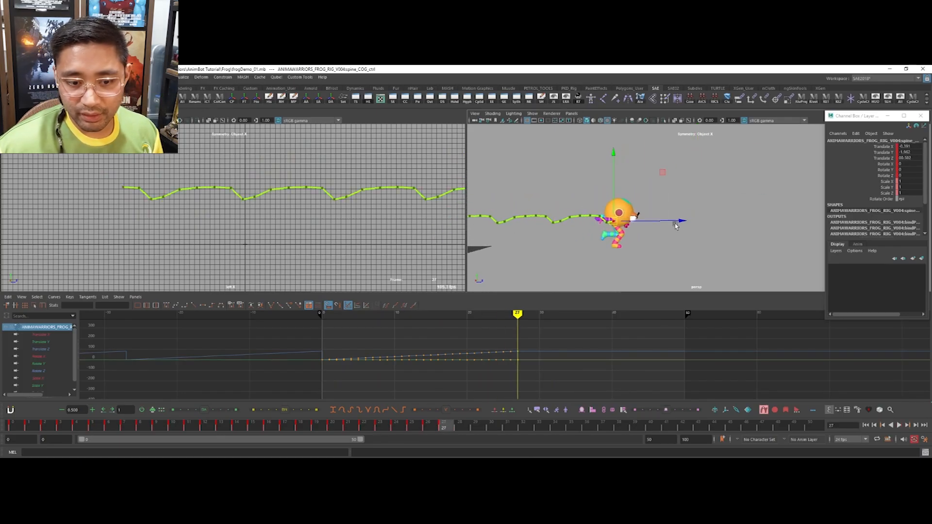
Step: Move the COG control up and forward at frames 30 and 35 to shape a jump arc after the run
{"action": "key", "text": "alt+comma"}
{"action": "key", "text": "alt+period"}
{"action": "key", "text": "alt+period"}
{"action": "key", "text": "alt+period"}
{"action": "key", "text": "alt+period"}
{"action": "key", "text": "alt+period"}
{"action": "right_click_drag", "start_coordinate": [694, 200], "coordinate": [687, 200], "text": "alt"}
{"action": "middle_click_drag", "start_coordinate": [682, 195], "coordinate": [650, 213], "text": "alt"}
{"action": "left_click_drag", "start_coordinate": [636, 200], "coordinate": [685, 153]}
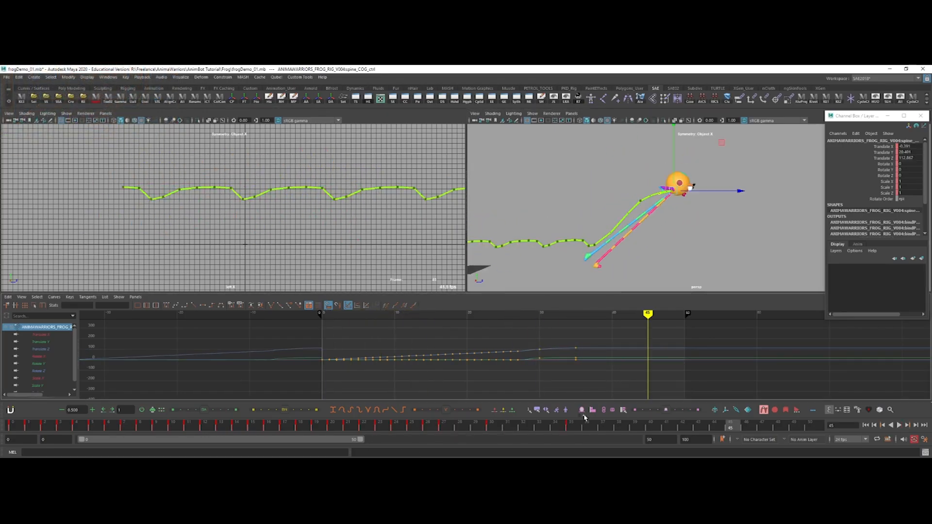
Step: Pose the foot controls up beneath the frog's body on the jump's key frames
{"action": "left_click", "coordinate": [597, 266]}
{"action": "key", "text": "comma"}
{"action": "key", "text": "comma"}
{"action": "key", "text": "period"}
{"action": "key", "text": "comma"}
{"action": "left_click_drag", "start_coordinate": [684, 166], "coordinate": [699, 154]}
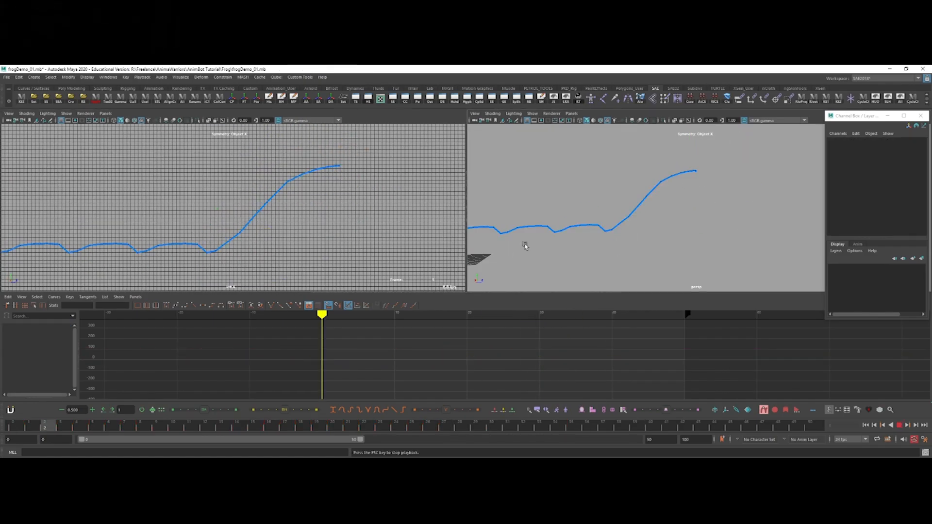
Step: Play the run into the jump and return to frame 0
{"action": "key", "text": "alt+v"}
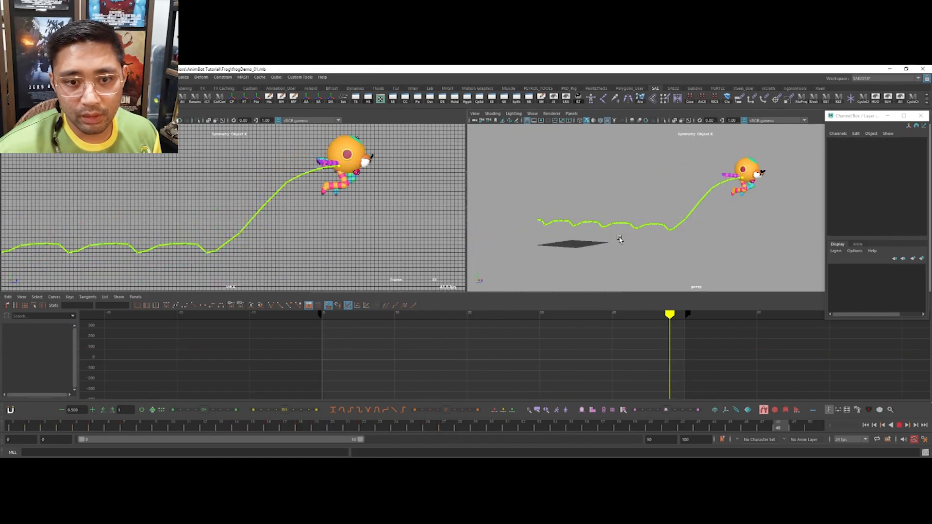
{"action": "key", "text": "Escape"}
{"action": "key", "text": "alt+shift+v"}
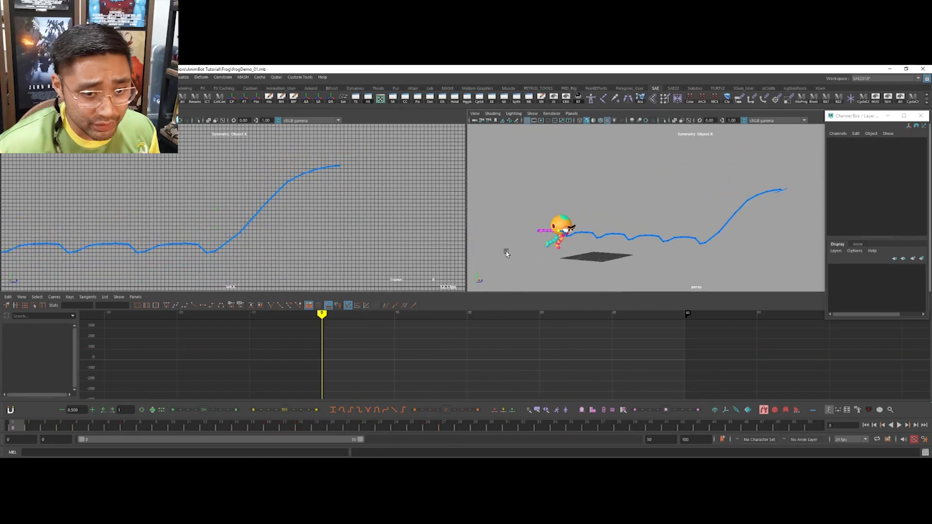
Step: Select the COG offset control used for body rotation and go to frame 28 at the jump's start
{"action": "key", "text": "alt+s"}
{"action": "left_click", "coordinate": [554, 255]}
{"action": "right_click_drag", "start_coordinate": [520, 359], "coordinate": [504, 360], "text": "alt+shift"}
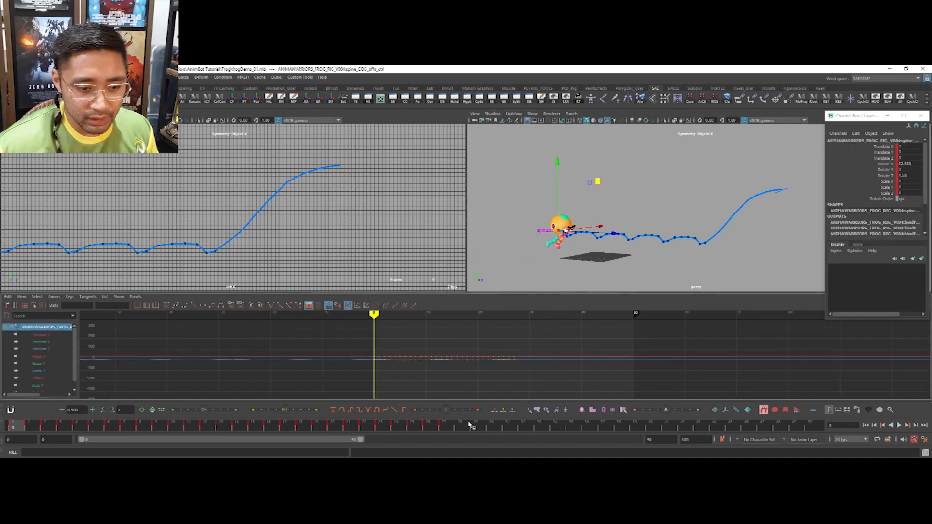
{"action": "left_click", "coordinate": [459, 427]}
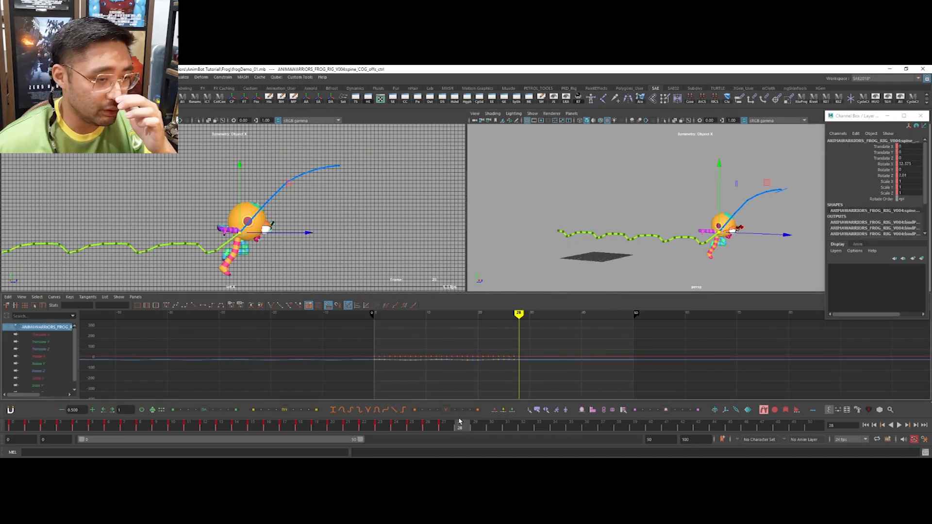
{"action": "left_click_drag", "start_coordinate": [707, 260], "coordinate": [705, 250], "text": "alt"}
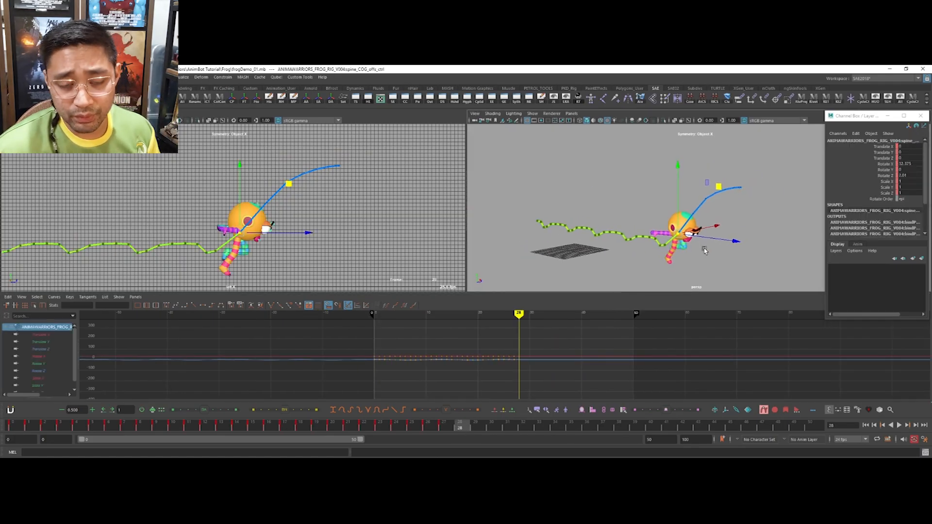